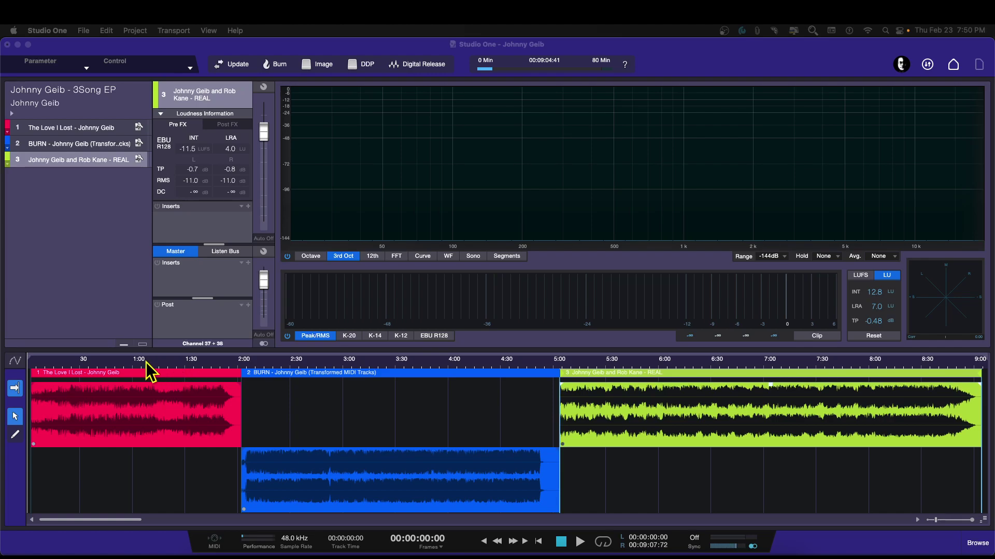
- Play the EP from about 0:50, jump to about 3:45 in BURN and 7:19 in the third song, then stop
left_click(119, 364)
key("space")
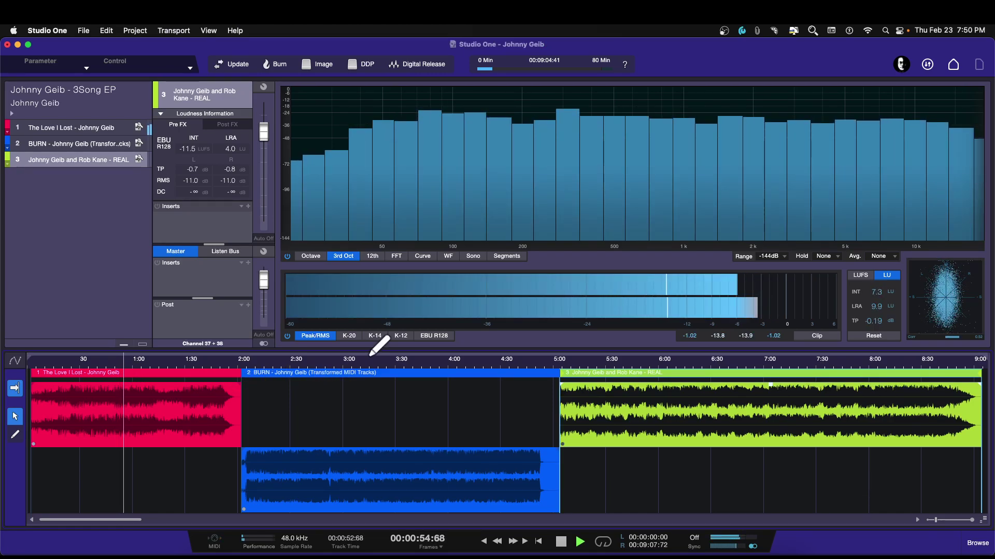
left_click(422, 370)
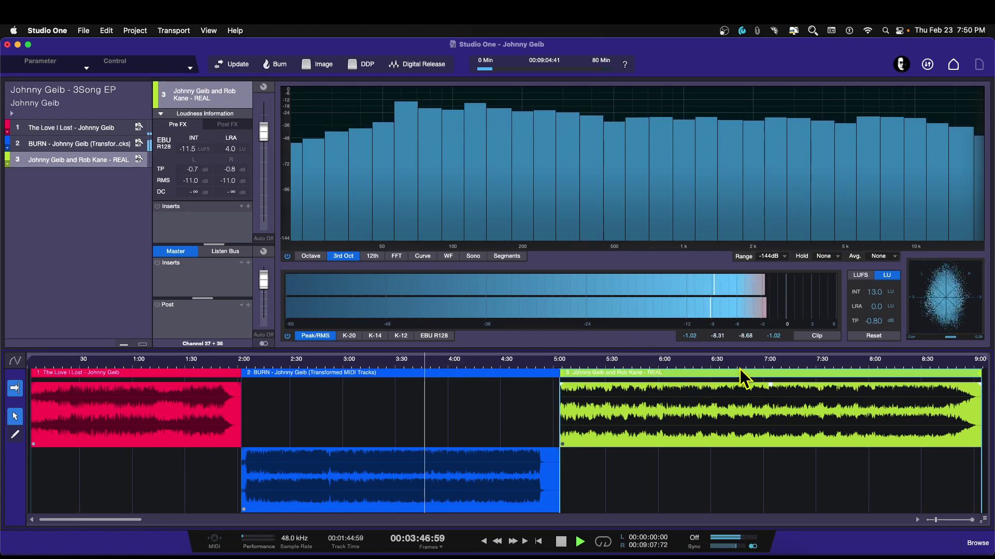
left_click(798, 370)
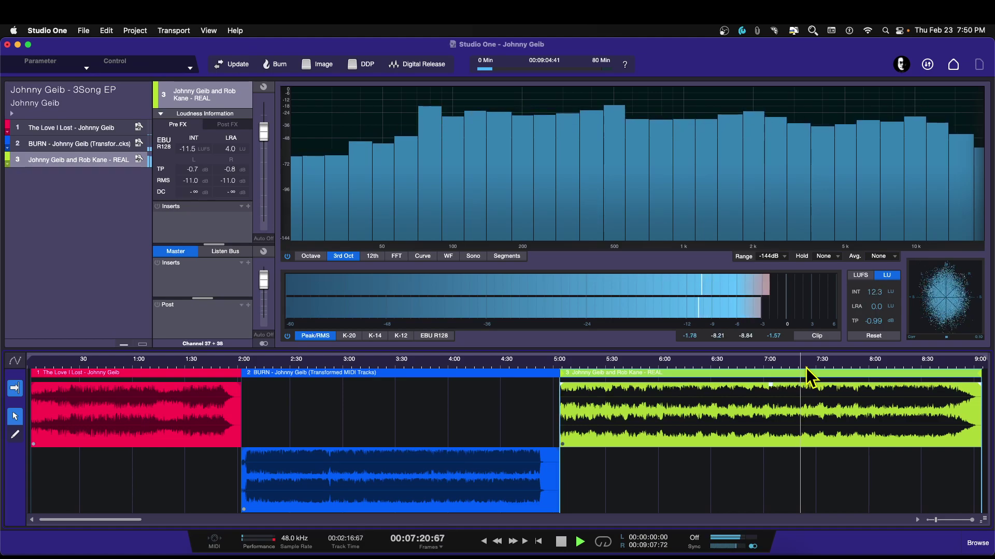
key("space")
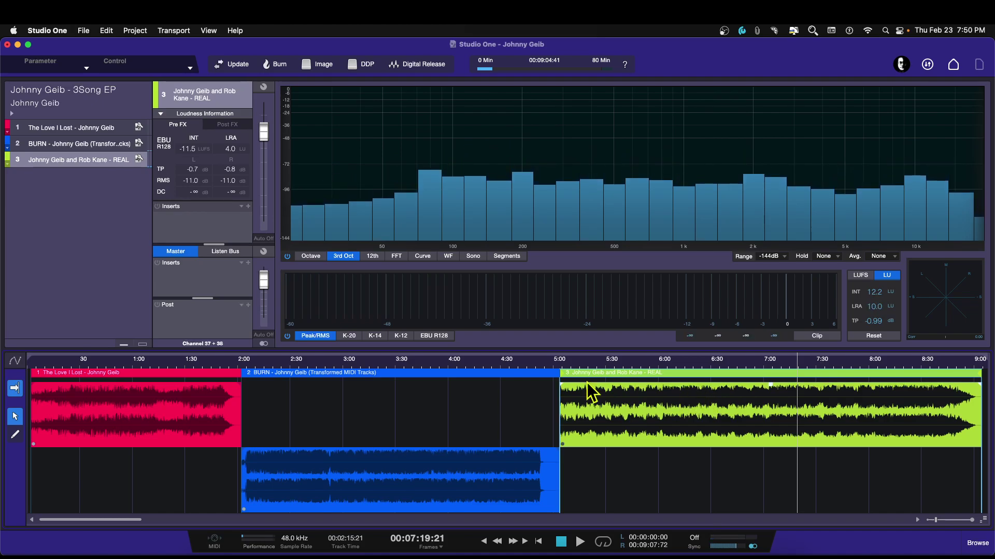
- Move the playhead to about 0:52, 3:47, 6:48, 3:07, 1:21 and then 3:19
left_click(120, 362)
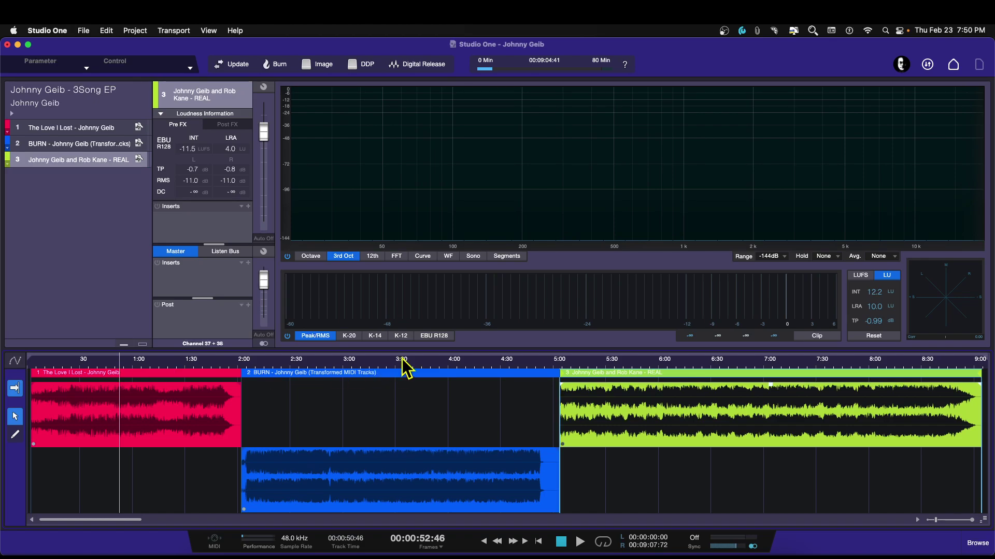
left_click(425, 365)
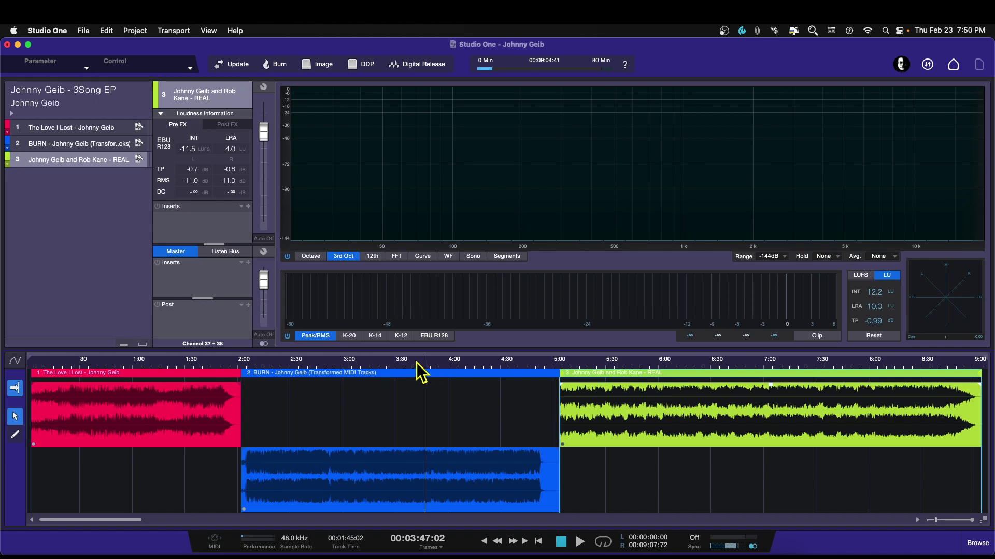
left_click(744, 366)
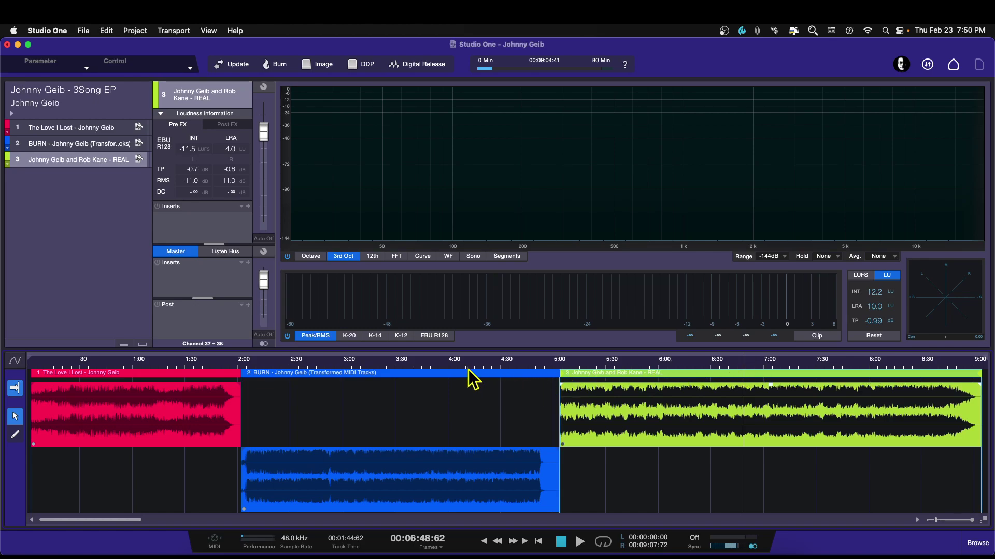
left_click(373, 371)
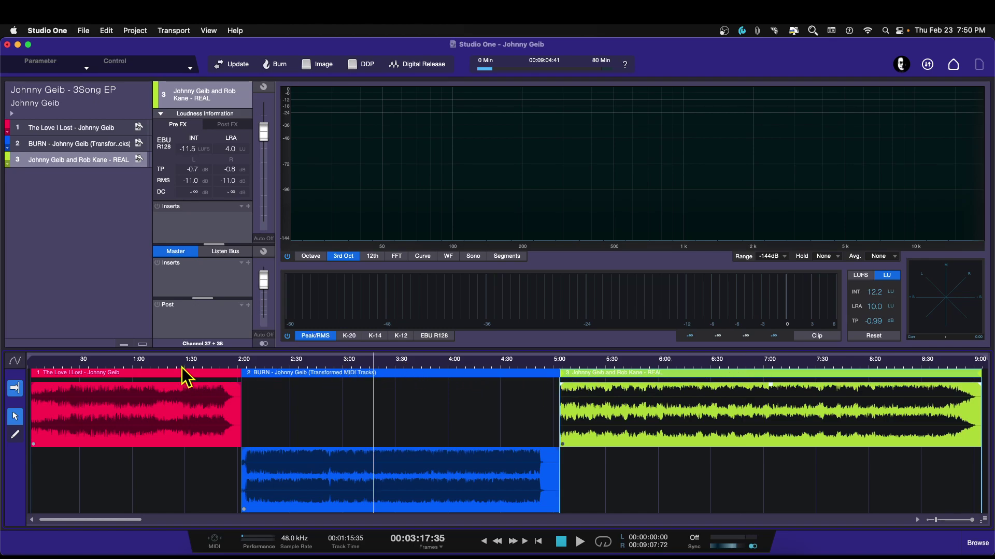
left_click(171, 371)
left_click(376, 370)
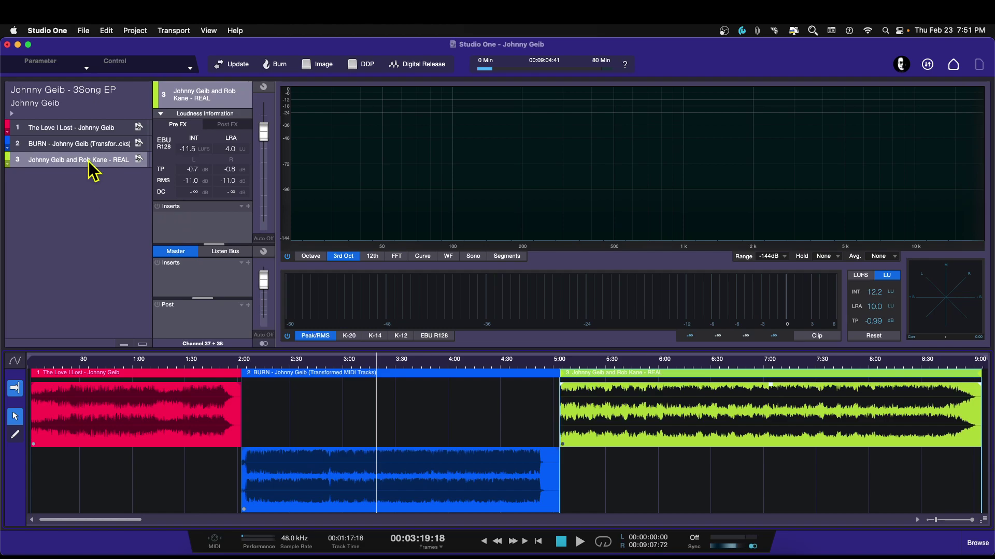
- Compare the three songs' loudness readings, ending on BURN at -10.4 LUFS integrated
left_click(87, 144)
left_click(93, 127)
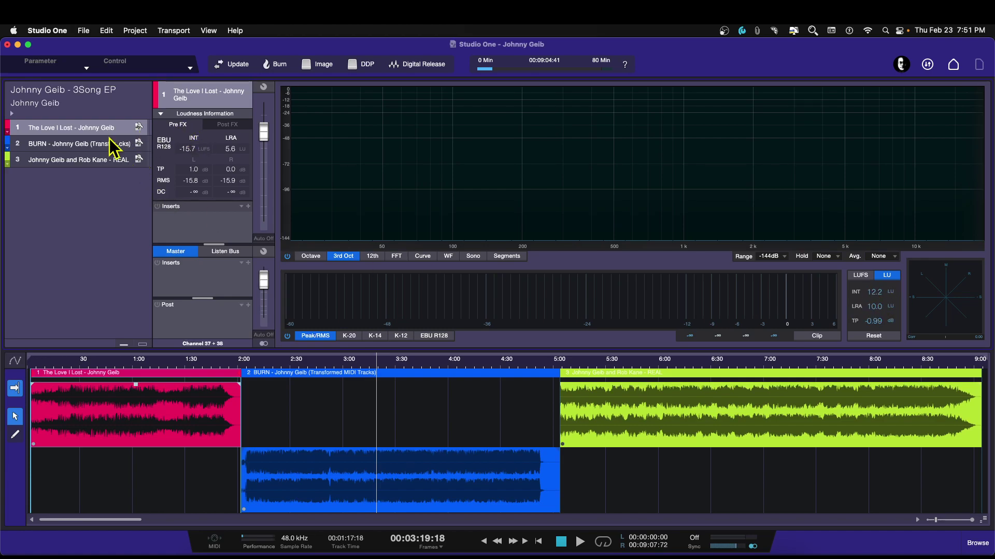
left_click(102, 147)
left_click(105, 161)
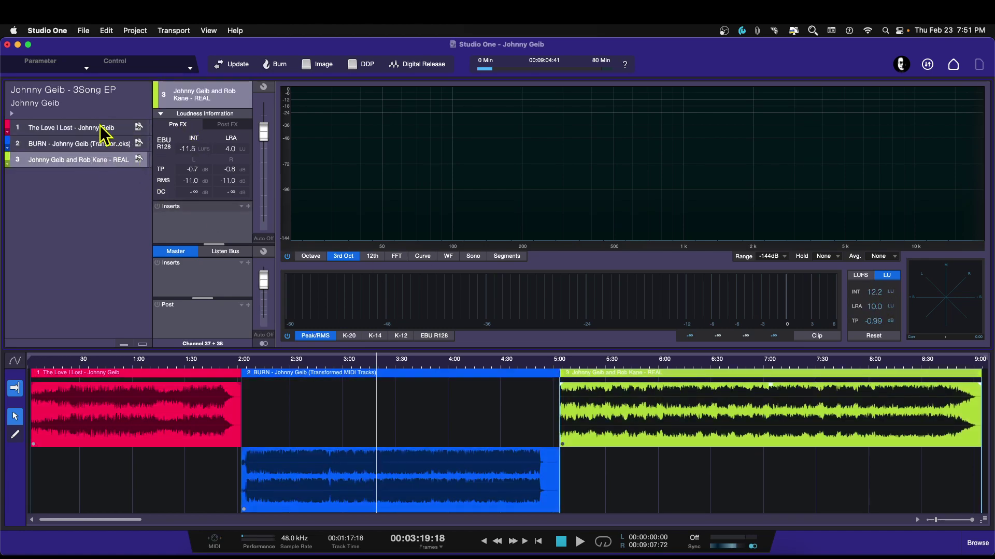
left_click(103, 128)
left_click(103, 145)
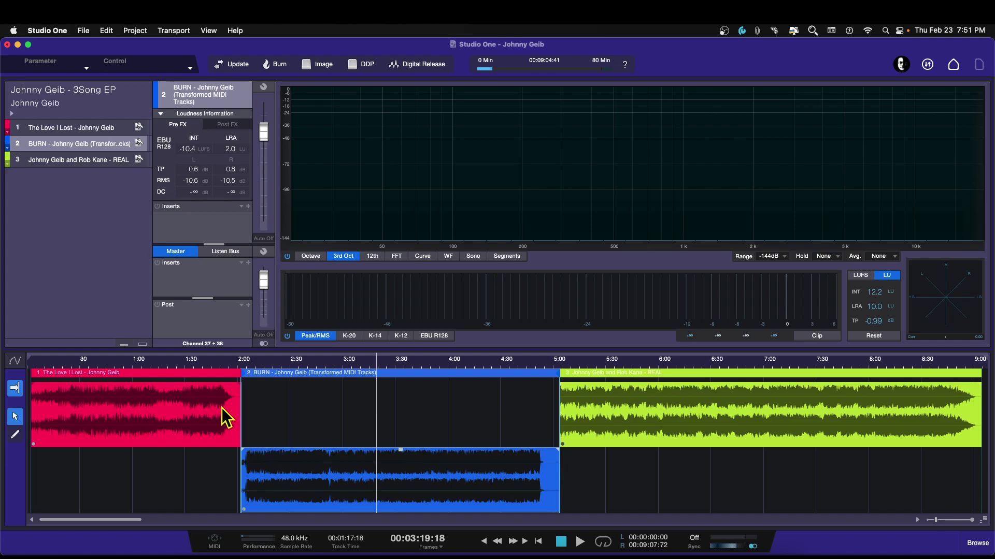
- Move the playhead to about 1:30, 4:18, 6:17, 1:35, 4:18 and 5:56
left_click(188, 361)
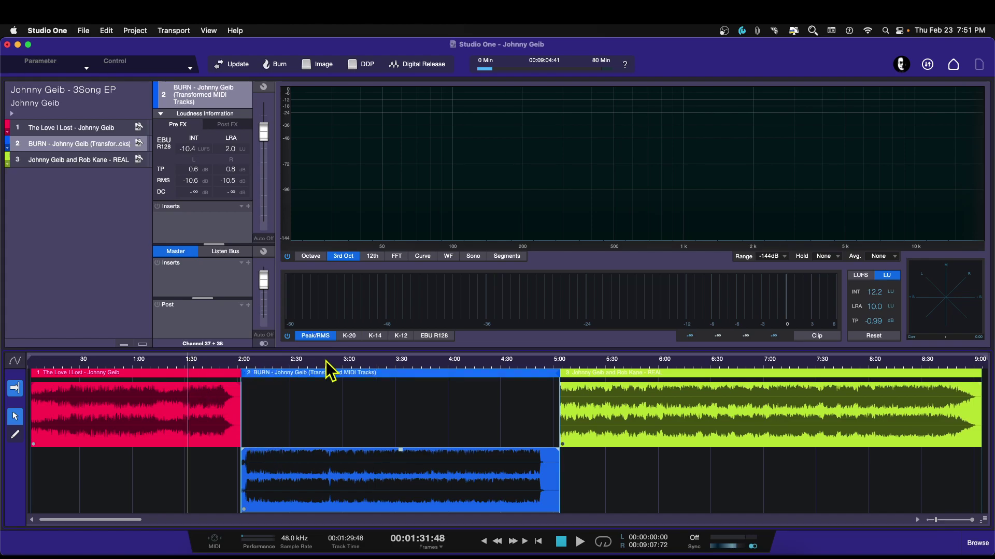
left_click(481, 362)
left_click(689, 362)
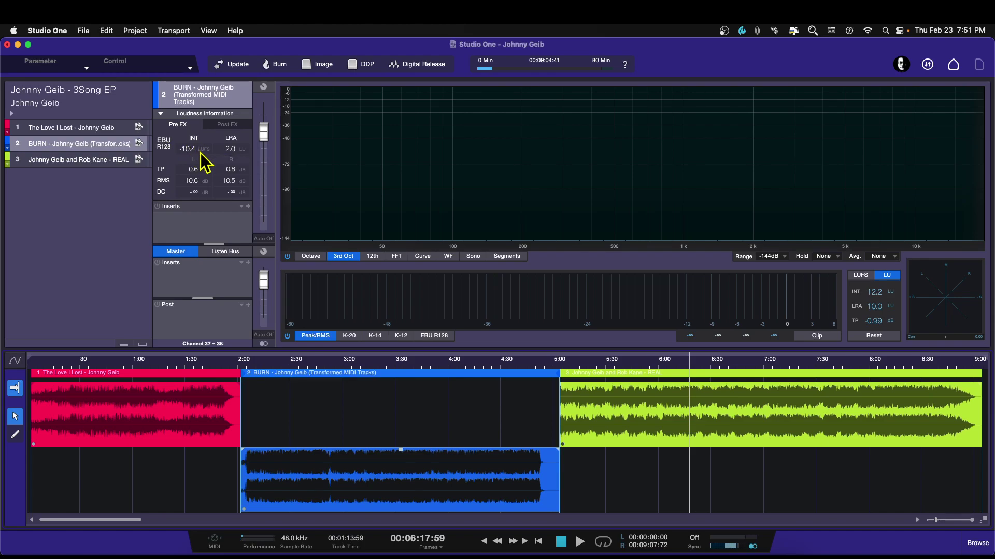
left_click(200, 366)
left_click(481, 365)
left_click(652, 363)
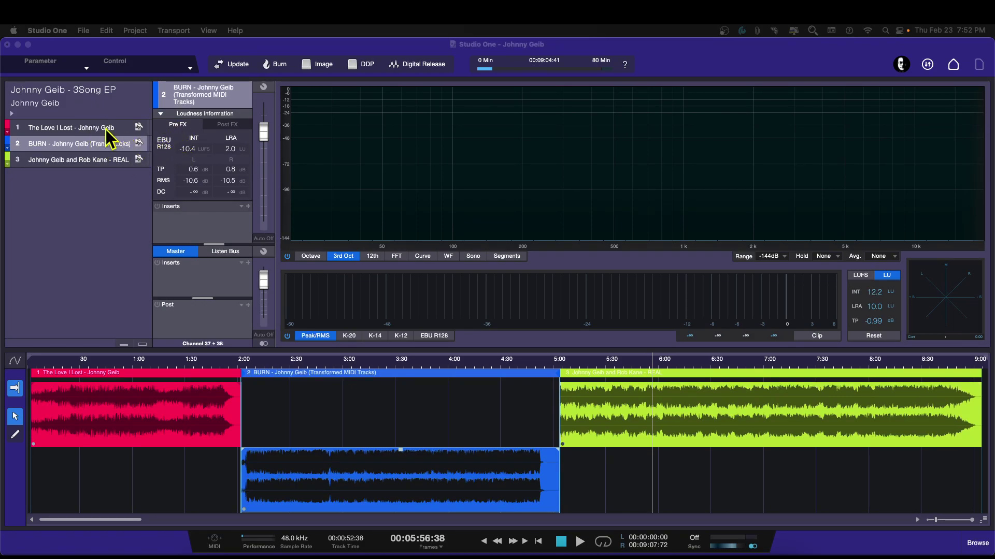
- Select each track row in turn to compare loudness readings, ending on the third song
left_click(105, 129)
left_click(108, 143)
left_click(102, 161)
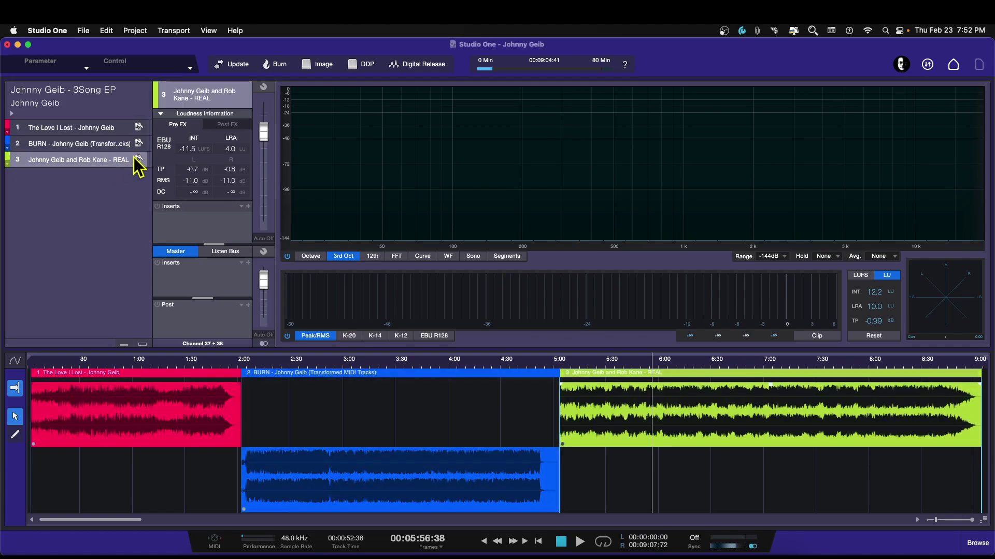
left_click(102, 144)
left_click(101, 129)
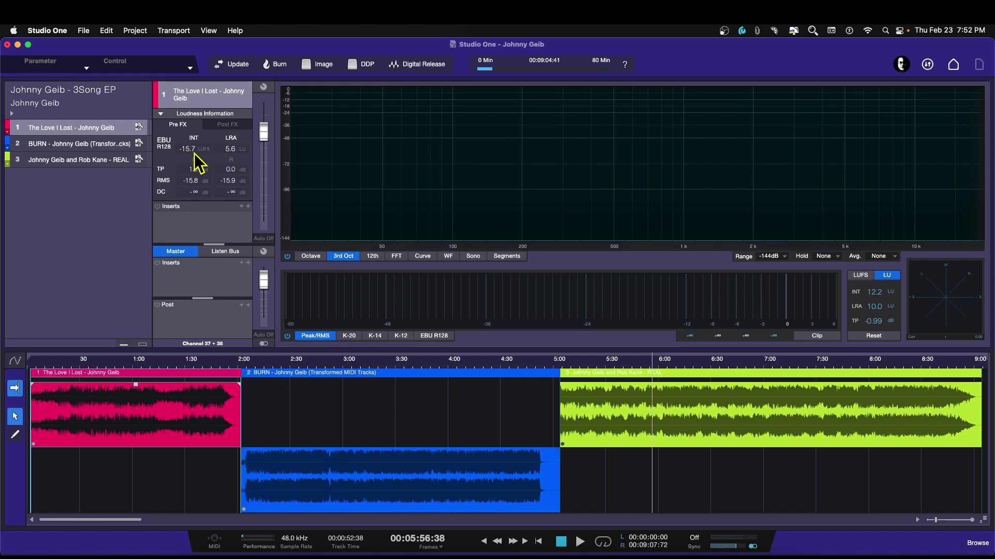
left_click(103, 144)
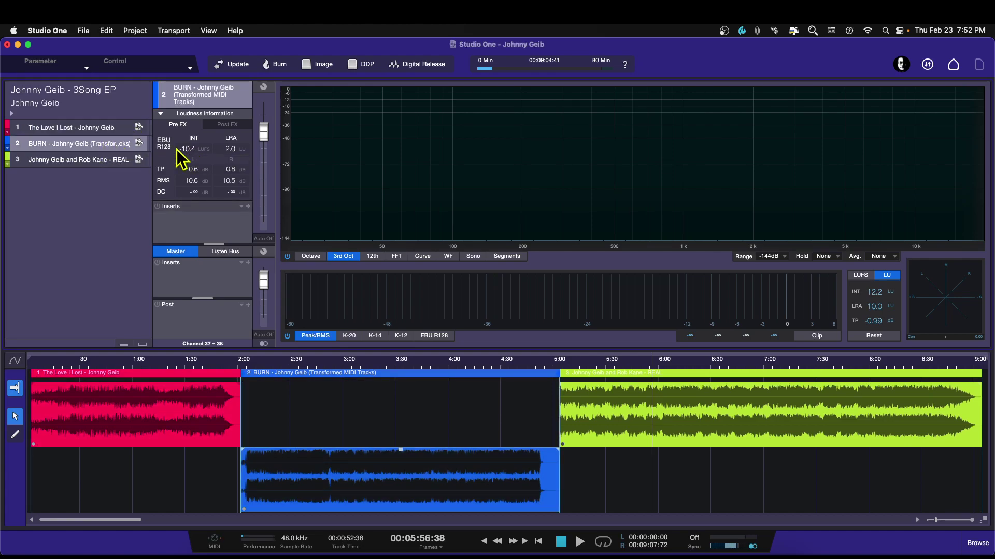
left_click(108, 160)
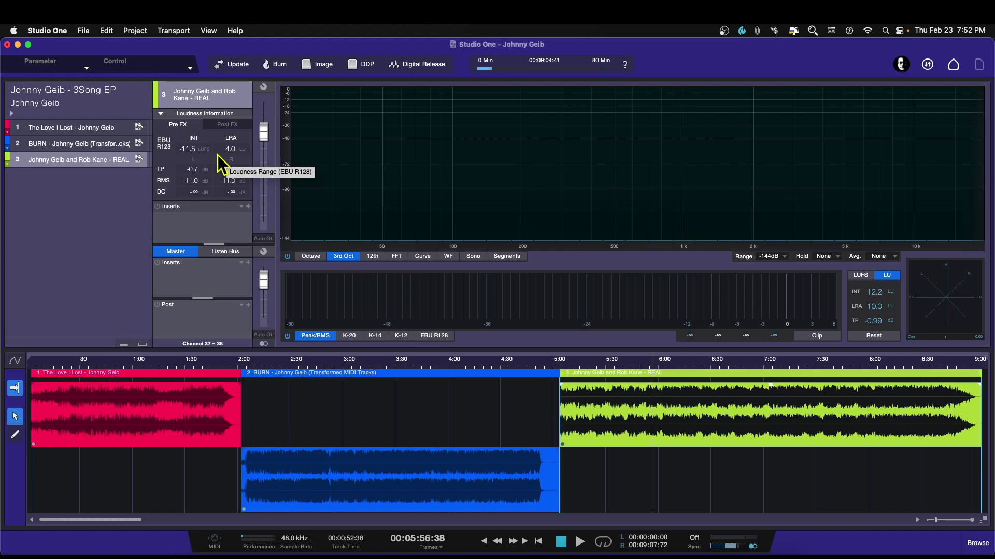
- Select The Love I Lost, BURN and third-song clips to view each clip's loudness
left_click(145, 425)
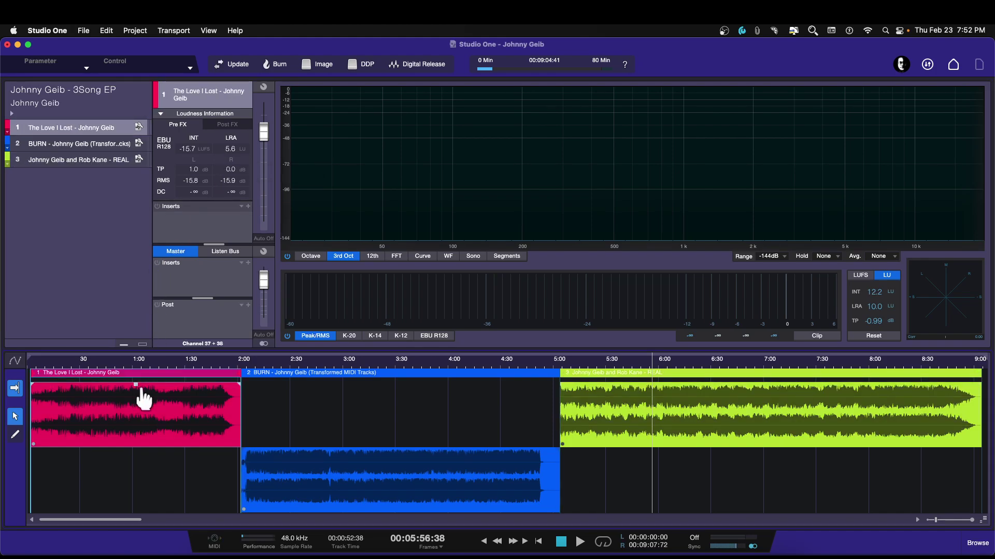
left_click(399, 489)
left_click(792, 415)
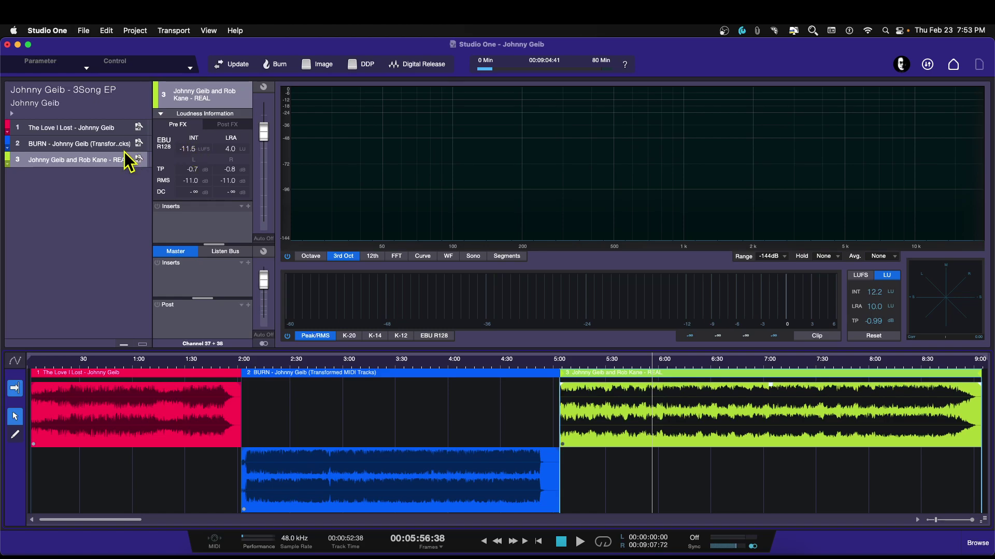
- Show The Love I Lost's -15.7 LUFS readings and audition it from about 1:38
left_click(85, 128)
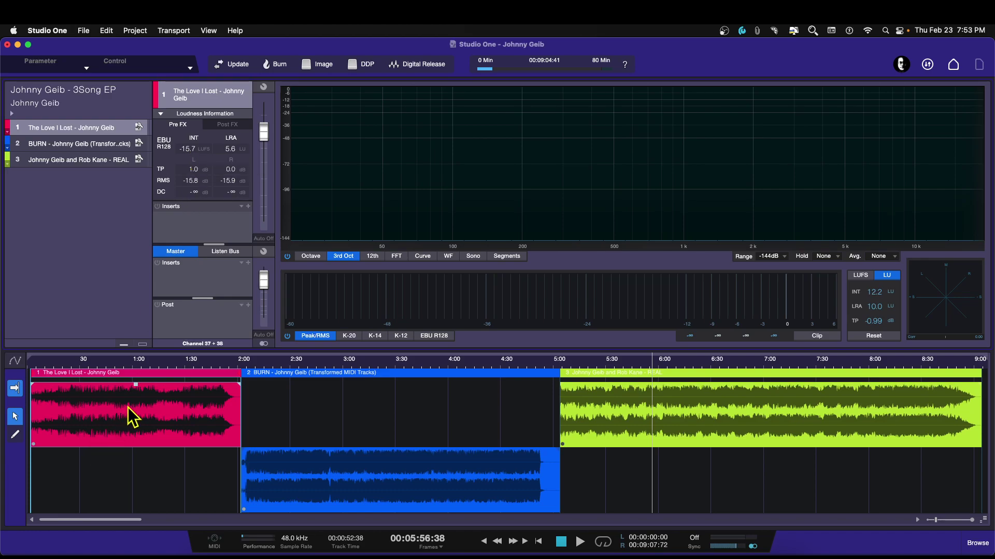
left_click(205, 362)
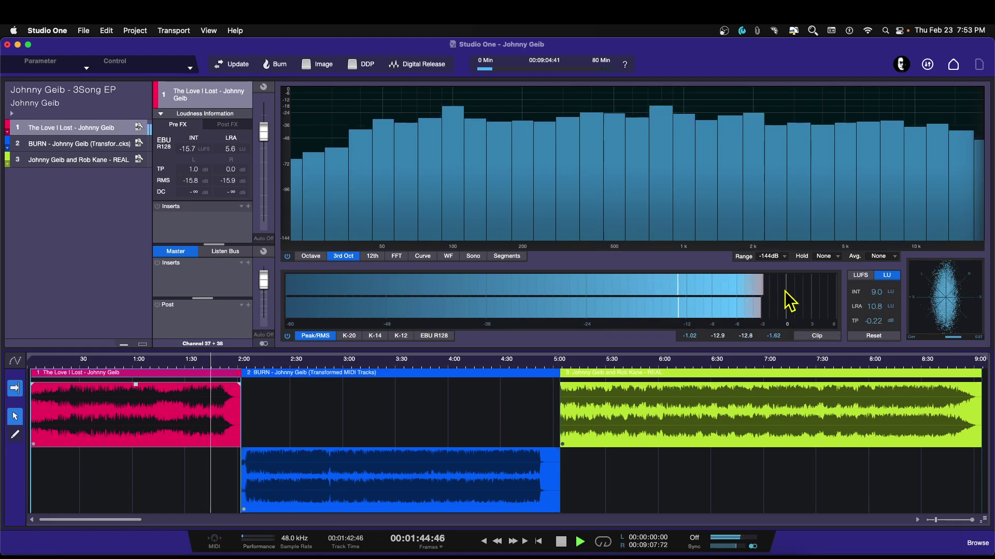
key("space")
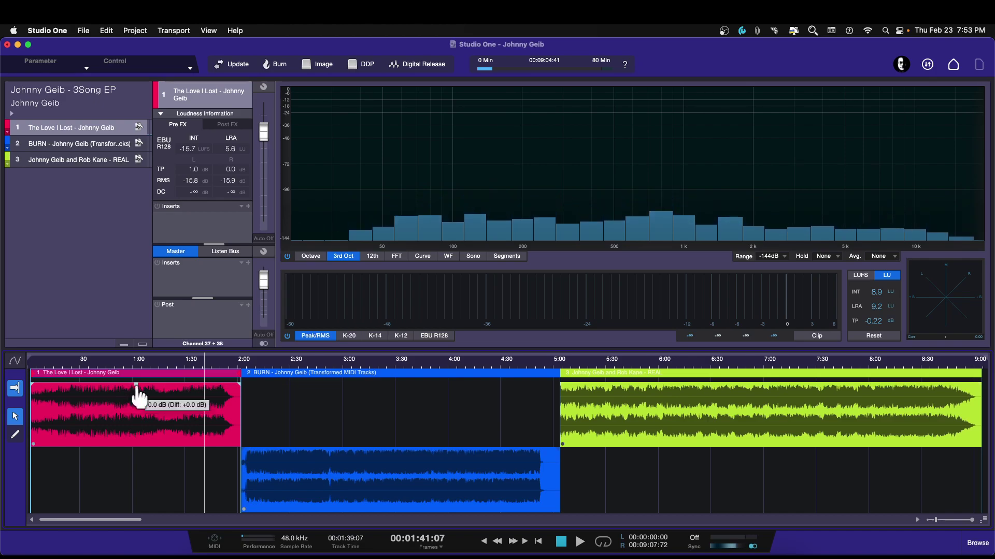
- Lower The Love I Lost's clip gain to -1.0 dB, re-measure at -16.7 LUFS, then show BURN
left_click_drag(139, 398, 138, 399)
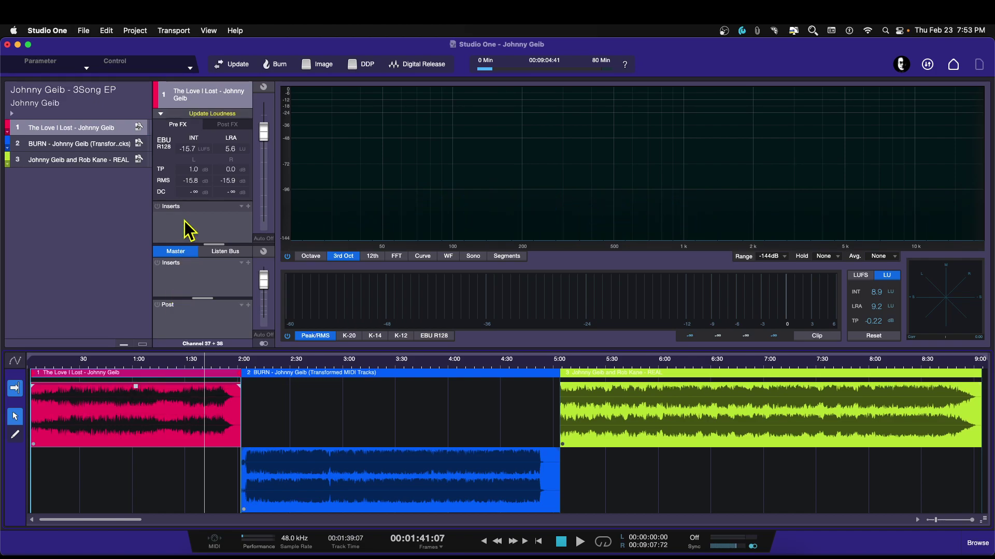
left_click(204, 114)
left_click_drag(136, 391, 137, 391)
left_click_drag(311, 350, 311, 319)
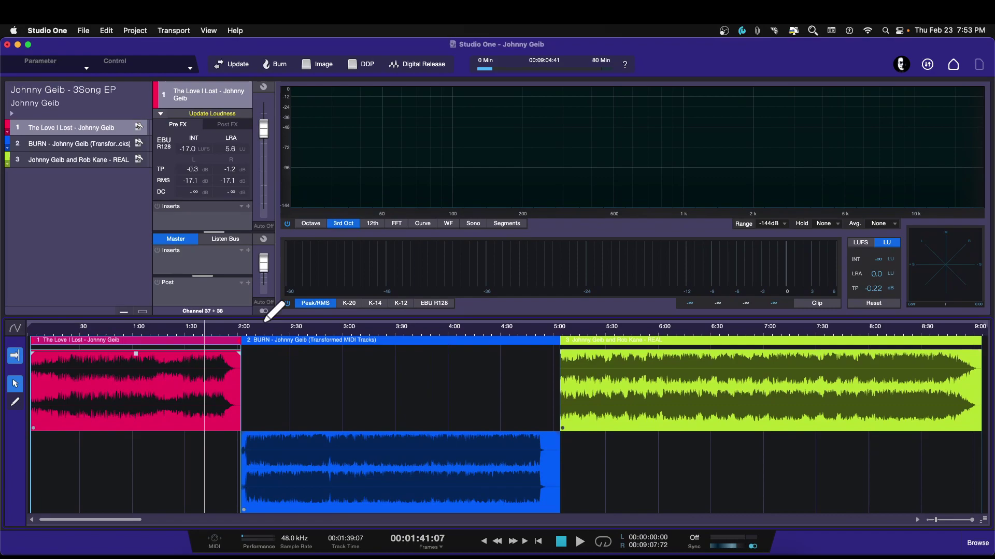
left_click(203, 114)
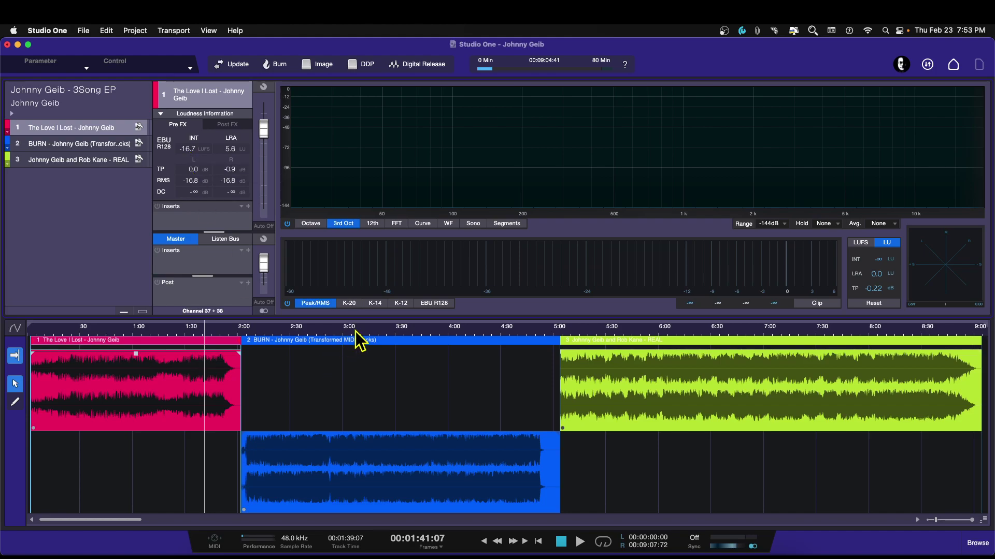
left_click(106, 144)
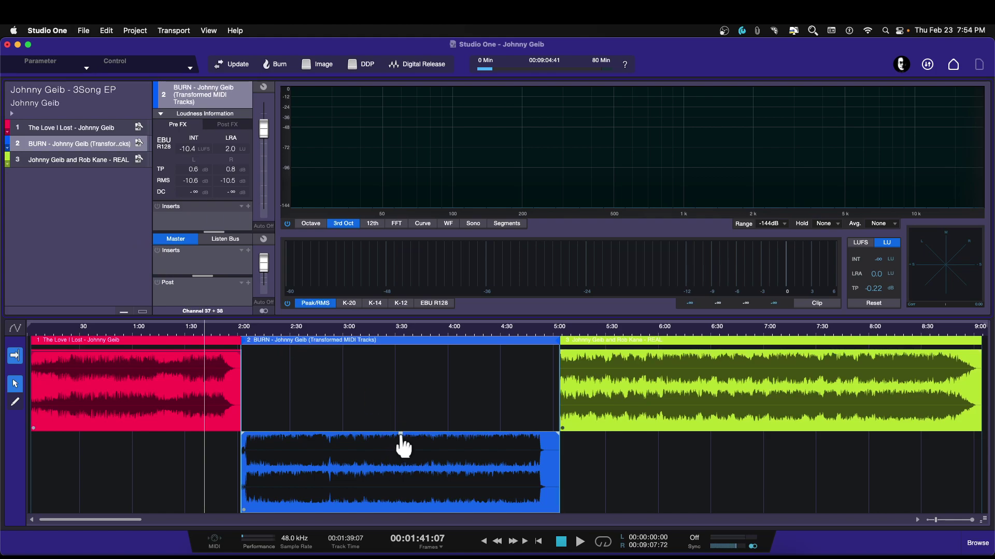
- Lower BURN's clip gain stepwise to -5.8 dB, re-measuring until it reads -16.7 LUFS like song one
left_click_drag(401, 434, 402, 441)
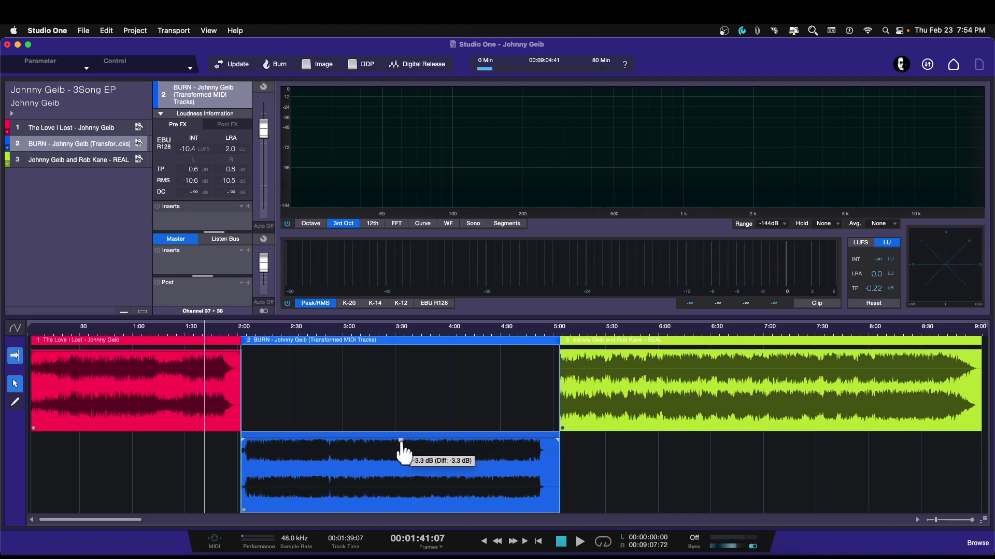
left_click(202, 114)
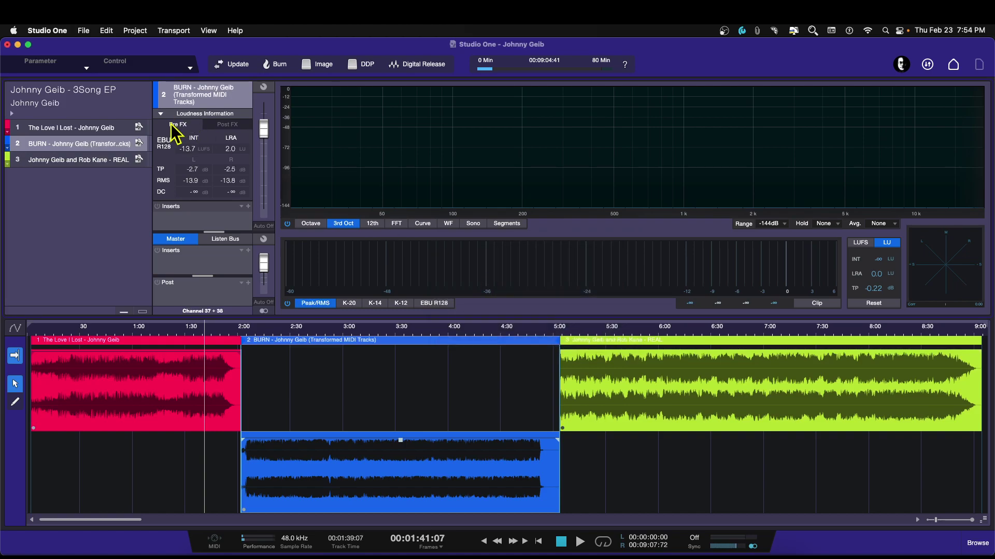
left_click_drag(401, 441, 402, 447)
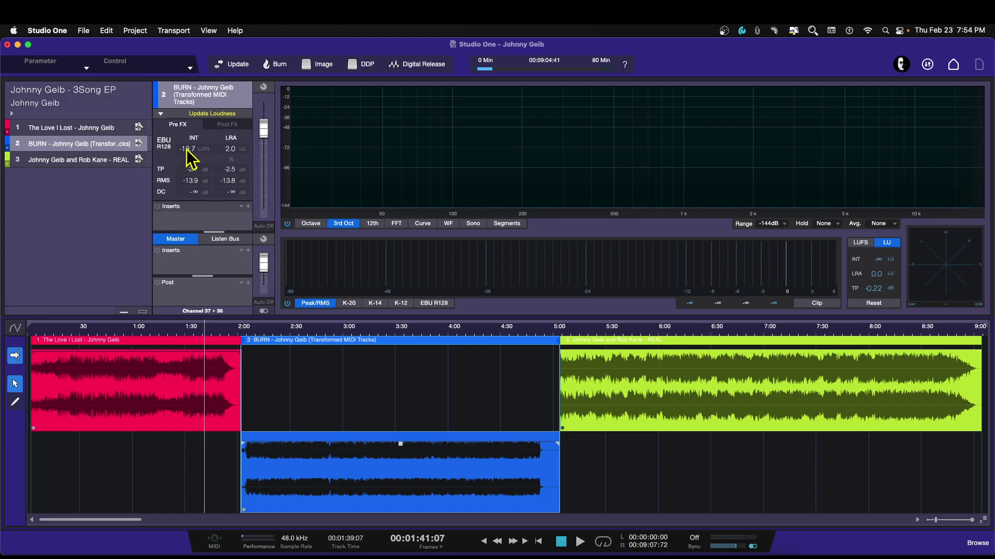
left_click(202, 115)
left_click(400, 445)
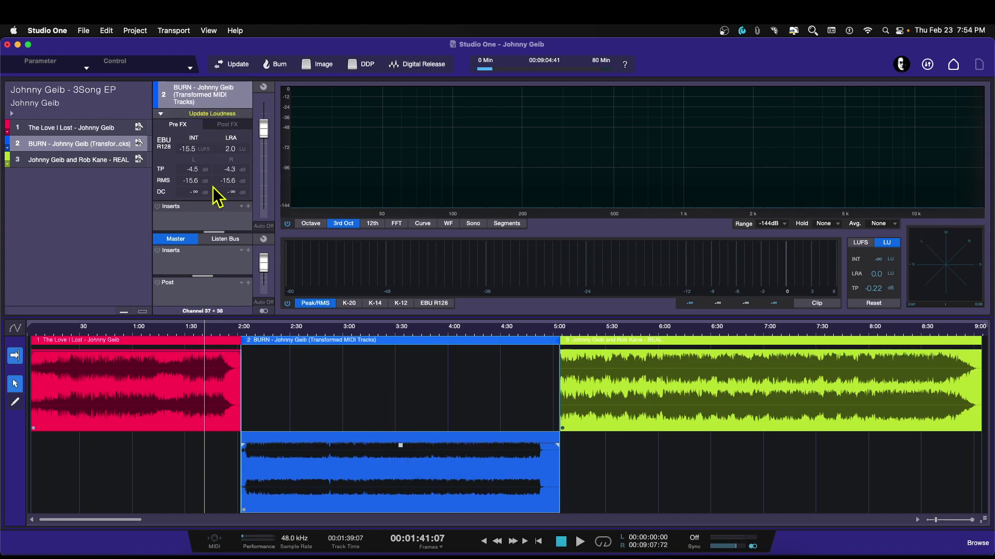
left_click(204, 114)
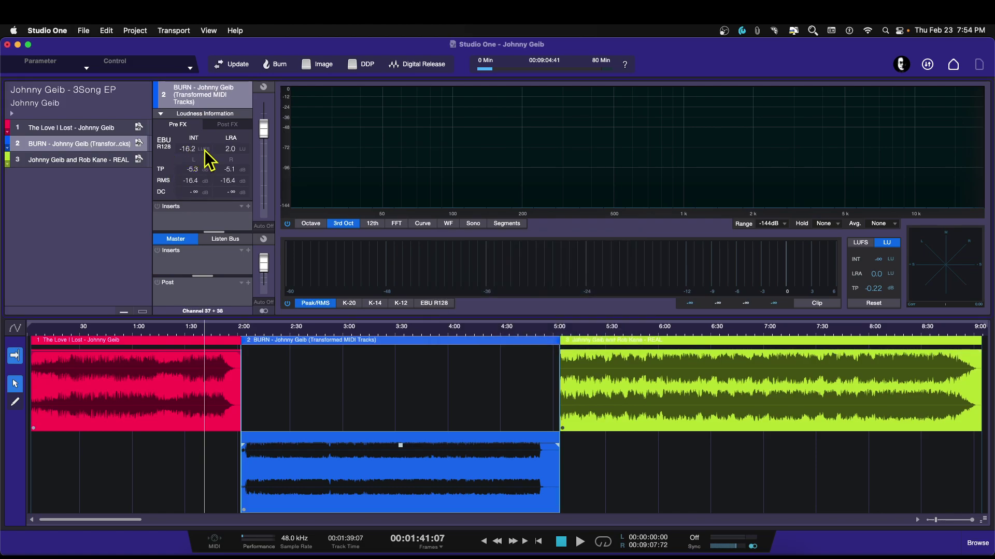
mouse_move(401, 446)
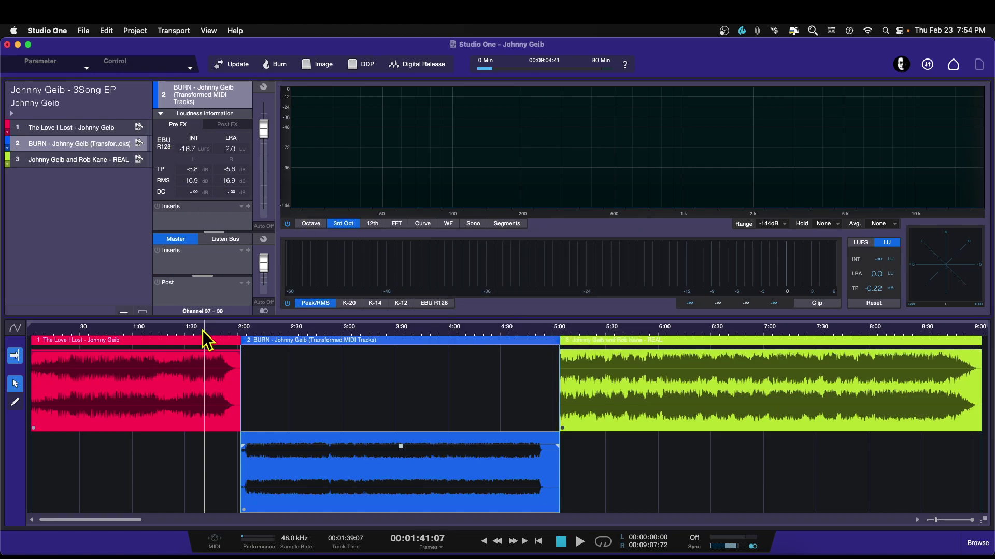
left_click(91, 128)
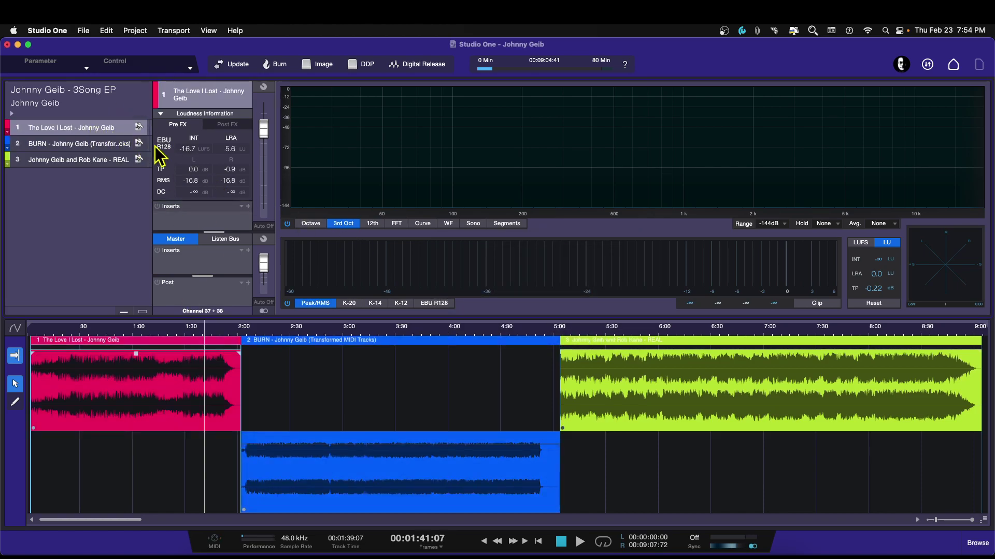
left_click(87, 145)
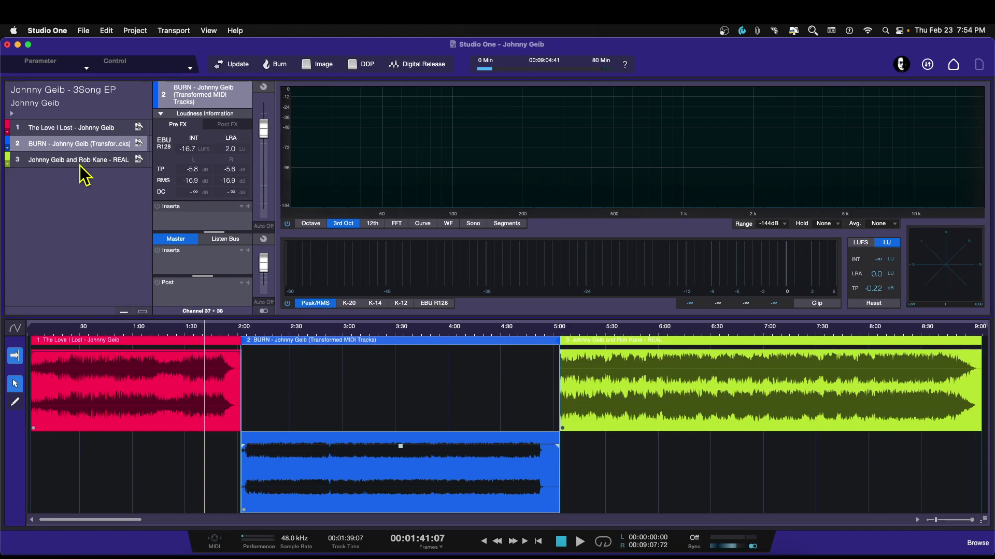
- Pull the third song's clip gain down about 5 dB and re-measure it at -16.6 LUFS, comparing with the others
left_click(89, 162)
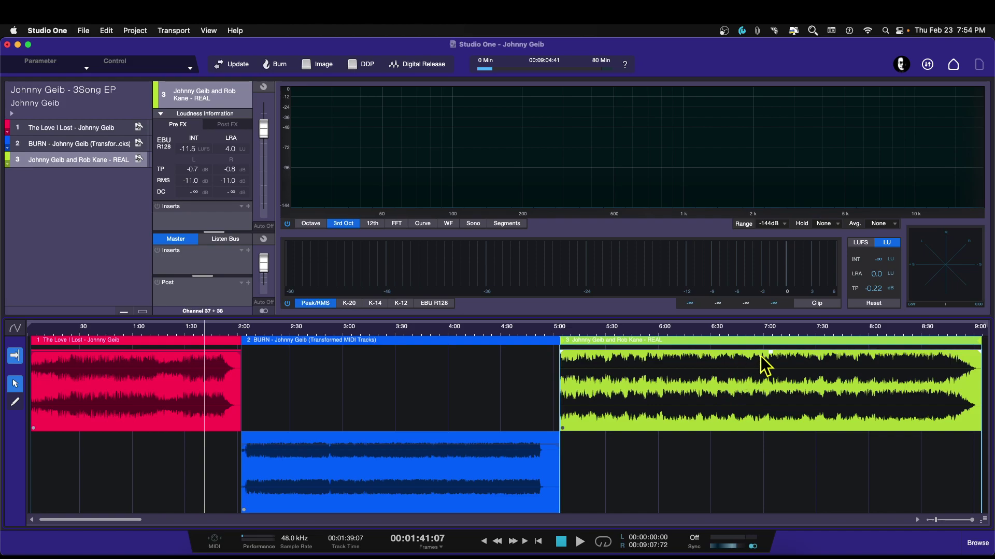
left_click_drag(771, 354, 770, 367)
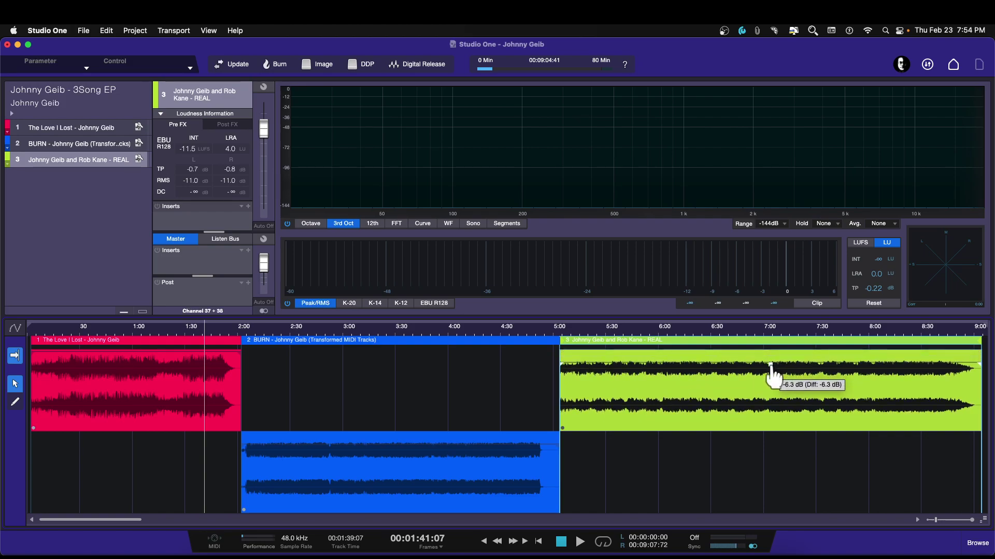
left_click(215, 116)
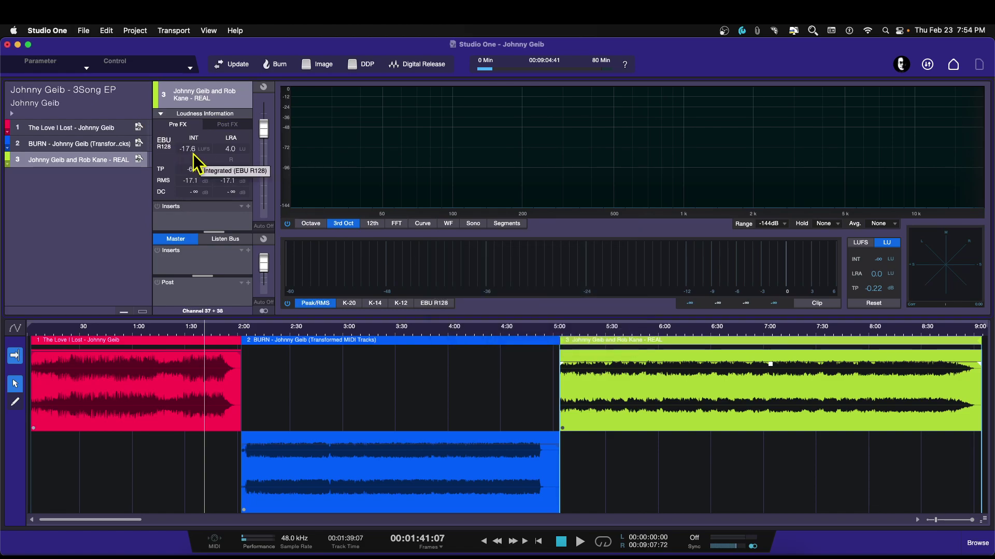
mouse_move(771, 365)
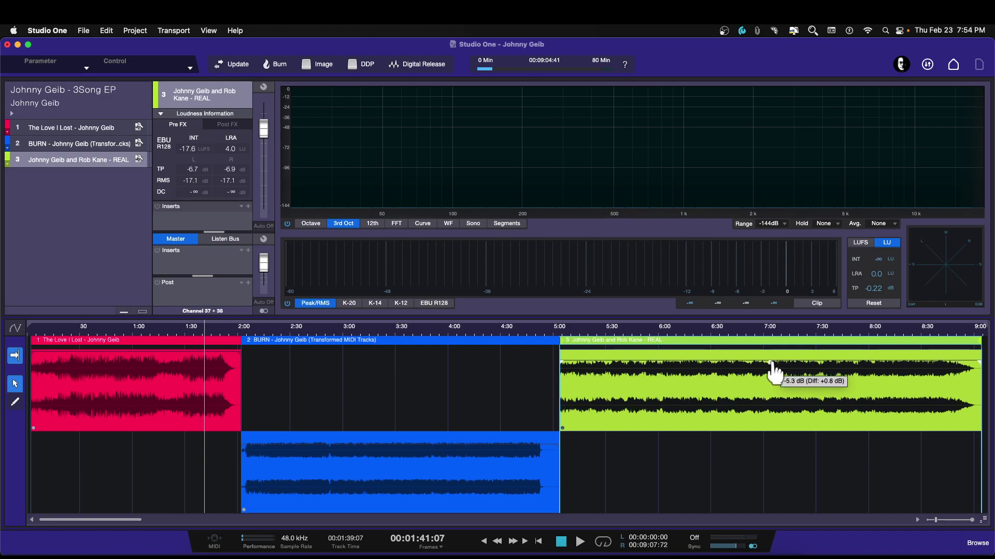
left_click(201, 113)
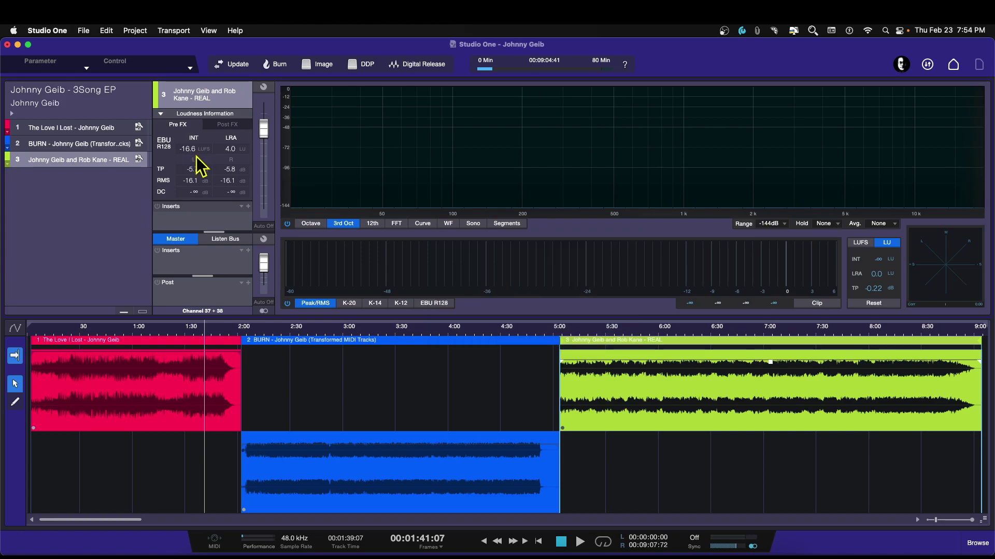
left_click(97, 144)
left_click(98, 129)
left_click(96, 160)
key("space")
left_click(203, 349)
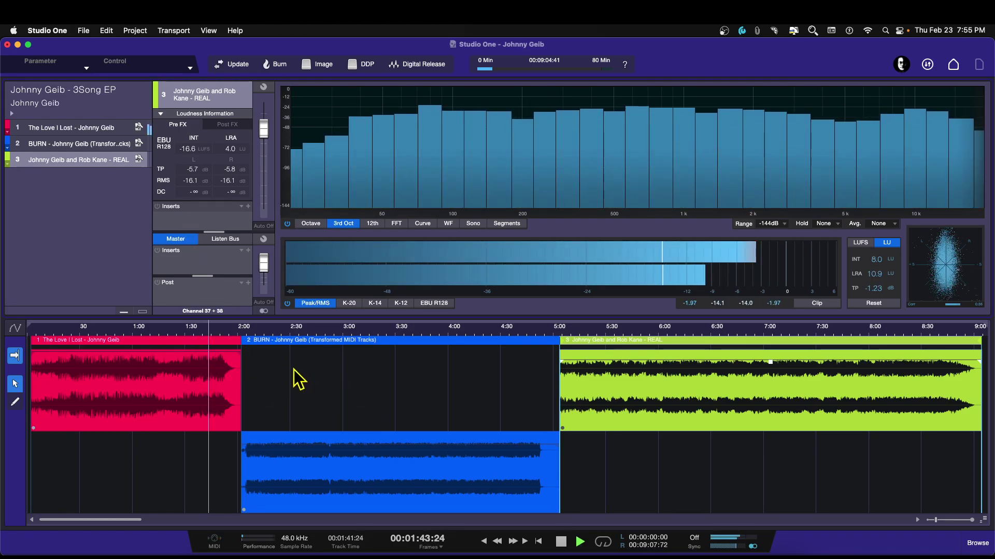
left_click(478, 330)
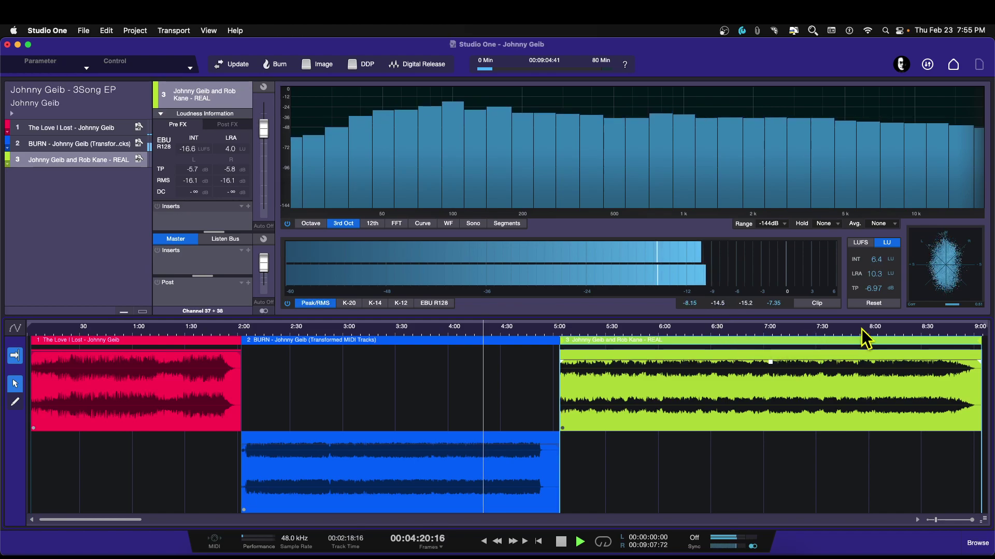
left_click(892, 332)
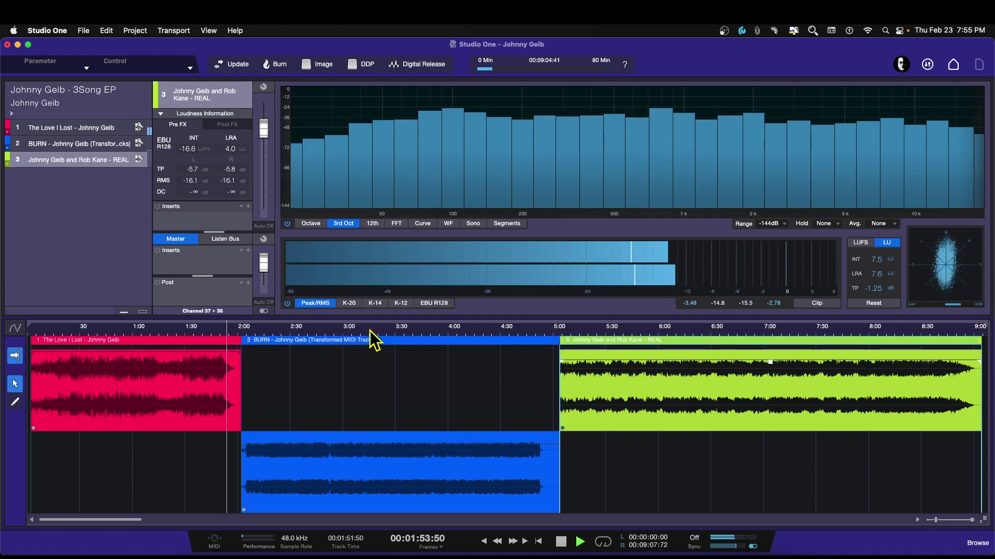
key("space")
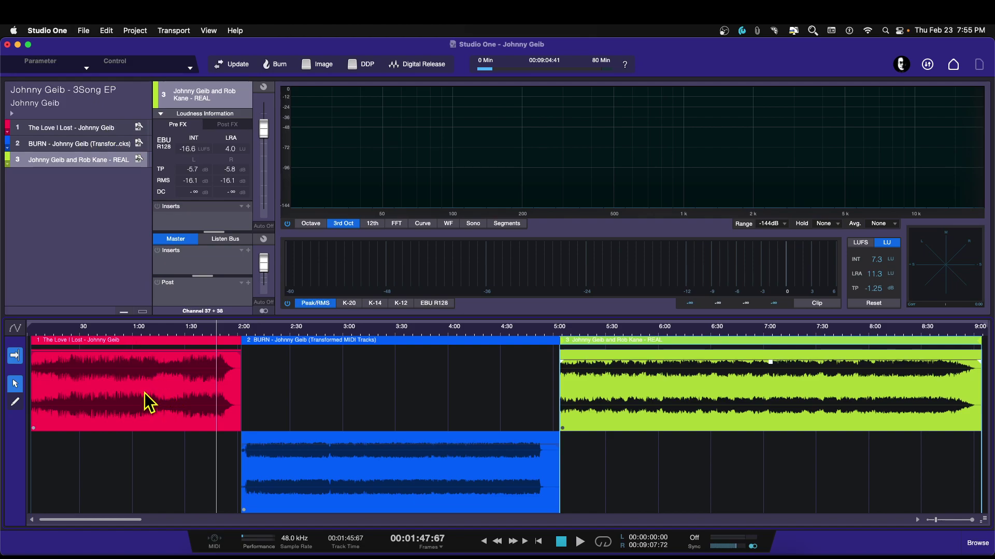
- Show the first song's loudness readings and briefly play it
left_click(108, 127)
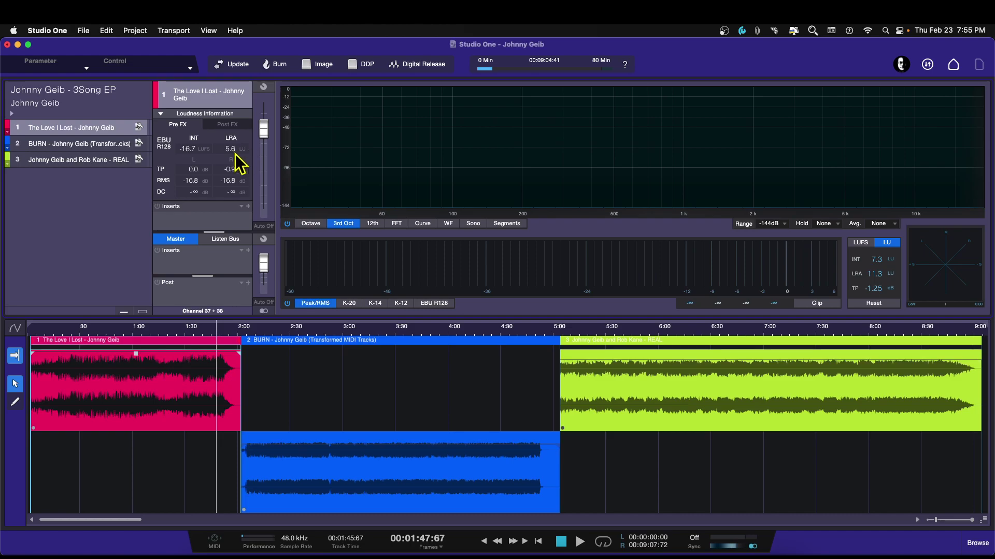
key("space")
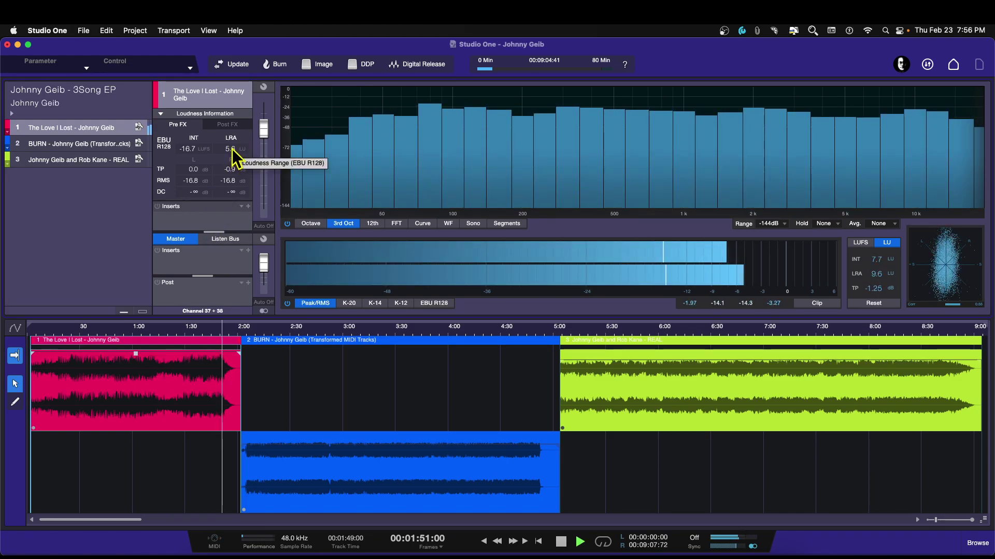
key("space")
- Audition BURN and its transition from song one around 1:41–2:26, then show the third song's readings
left_click(77, 143)
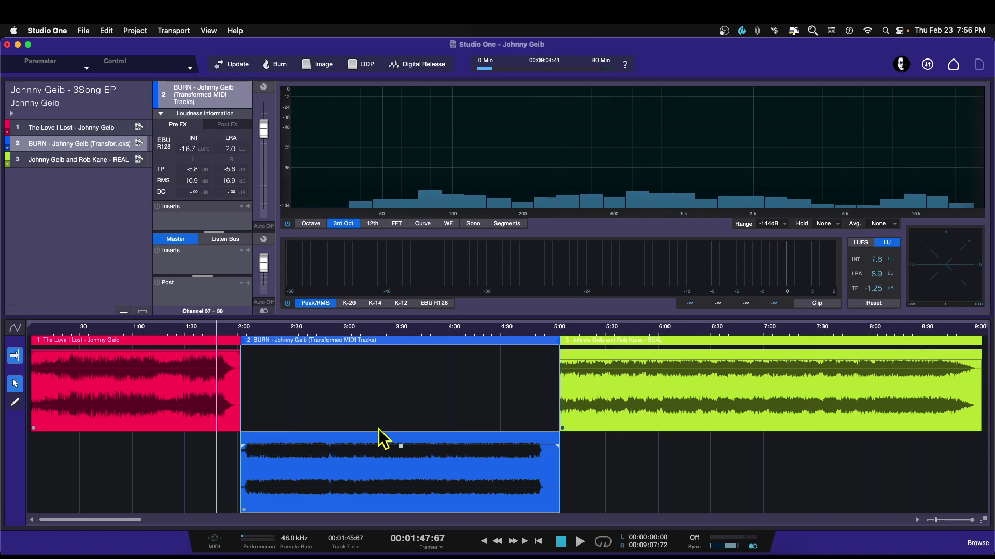
left_click(420, 328)
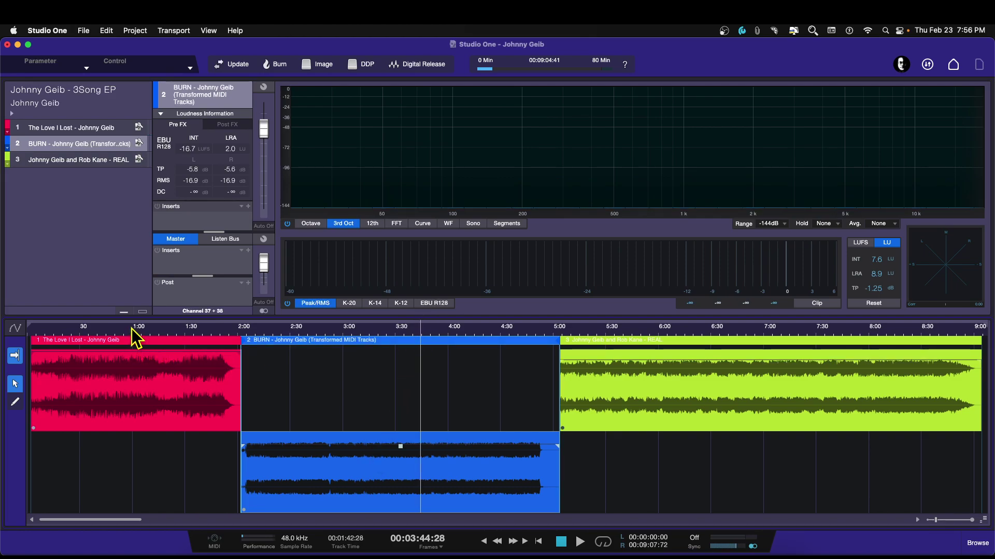
key("space")
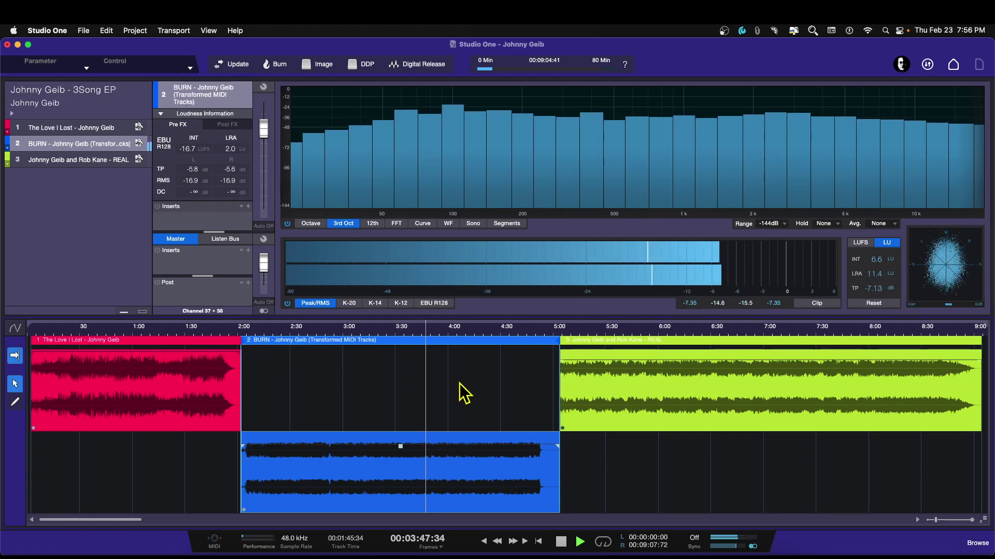
left_click(257, 336)
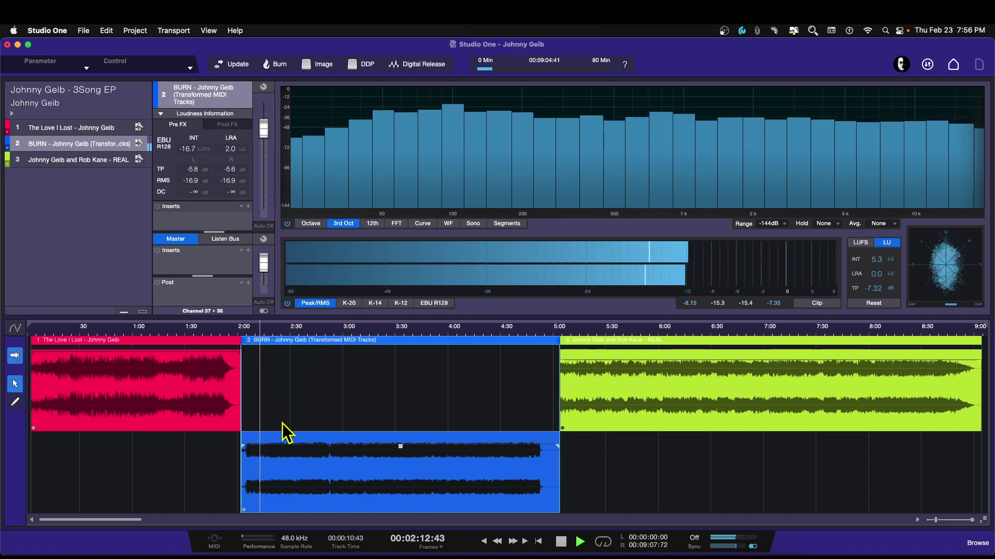
left_click(211, 331)
left_click(274, 331)
left_click(206, 334)
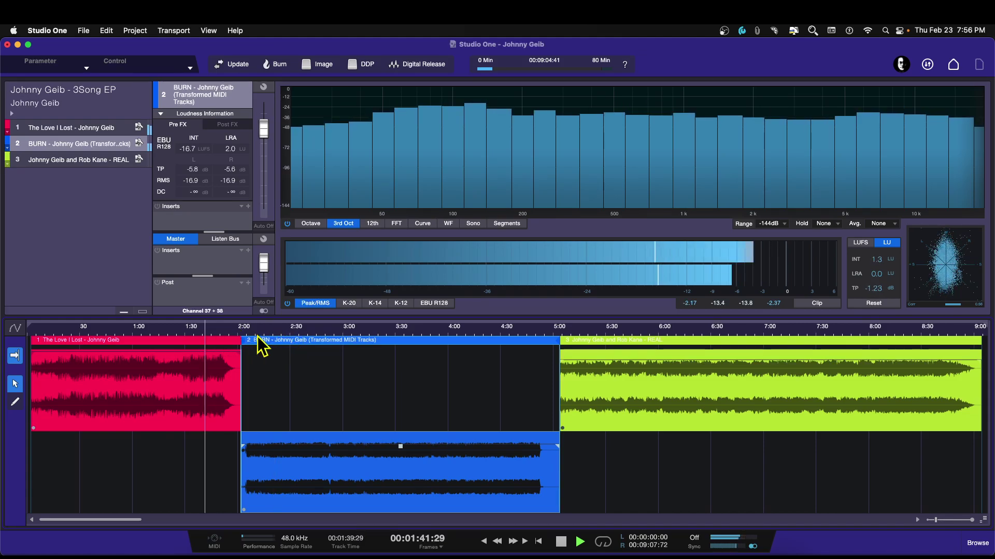
left_click(283, 334)
key("space")
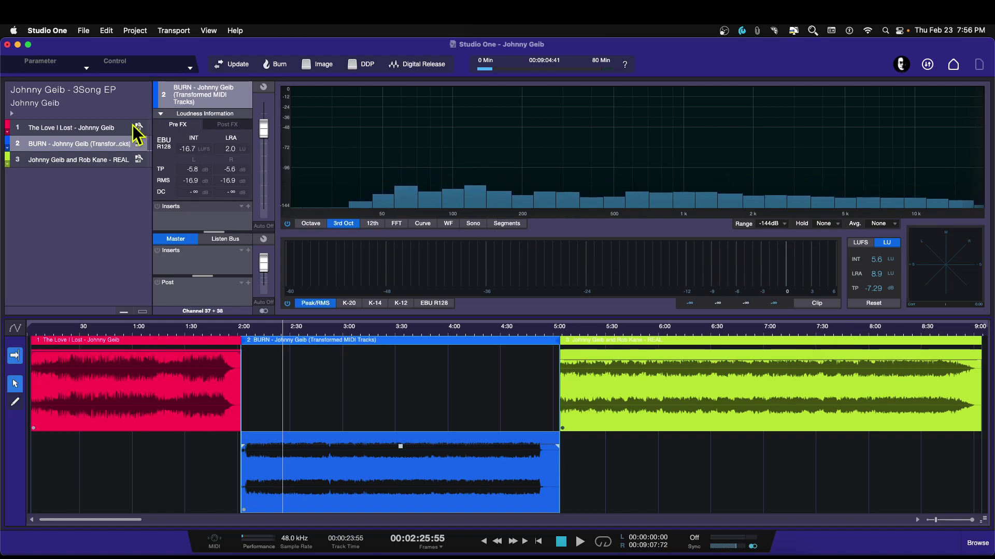
left_click(117, 161)
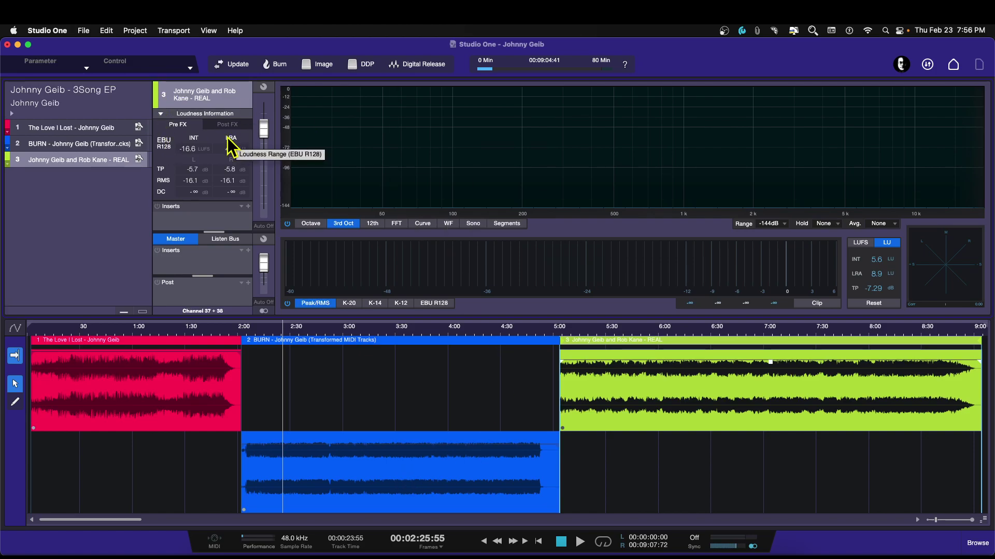
left_click(701, 334)
key("space")
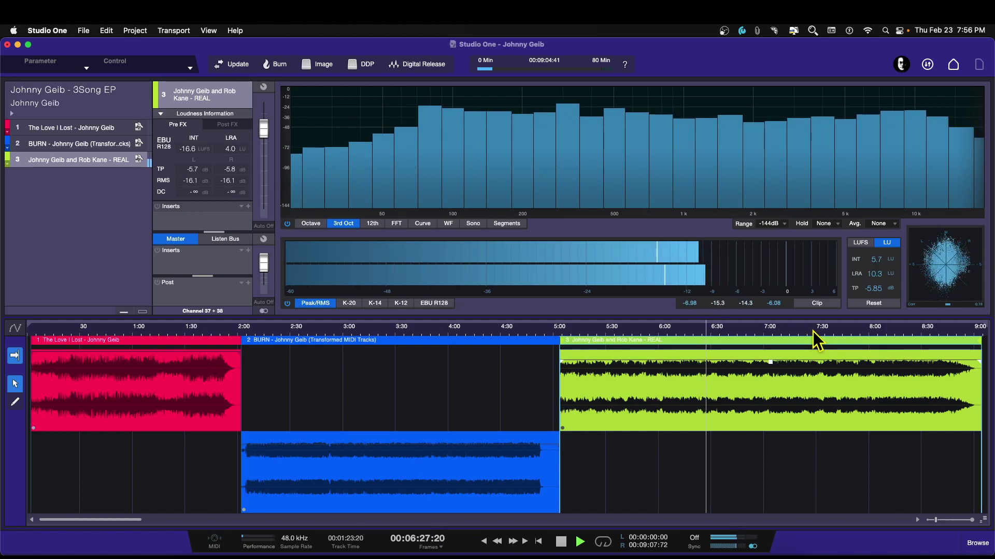
left_click(893, 331)
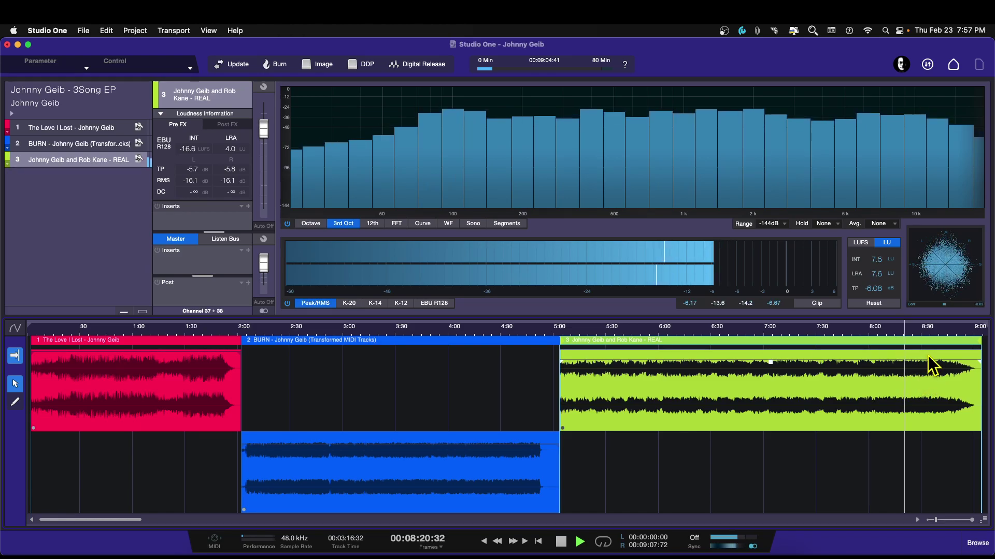
key("space")
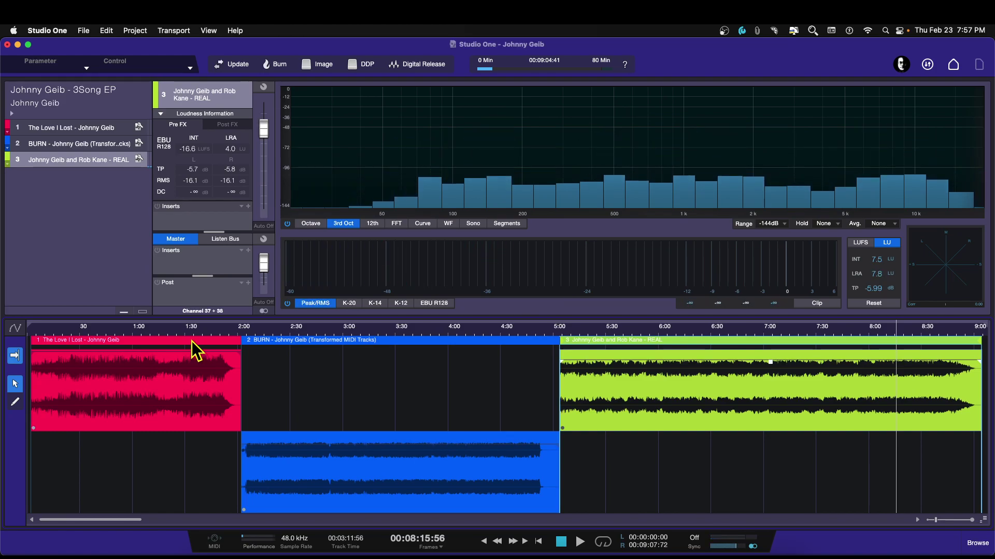
- Compare loudness details of all three songs, ending on The Love I Lost at -16.7 LUFS
left_click(113, 143)
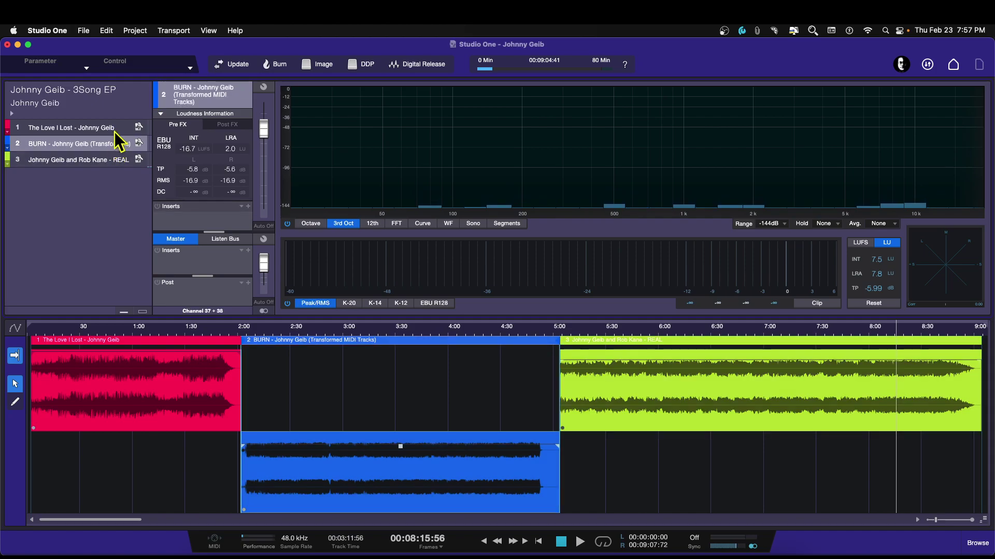
left_click(112, 127)
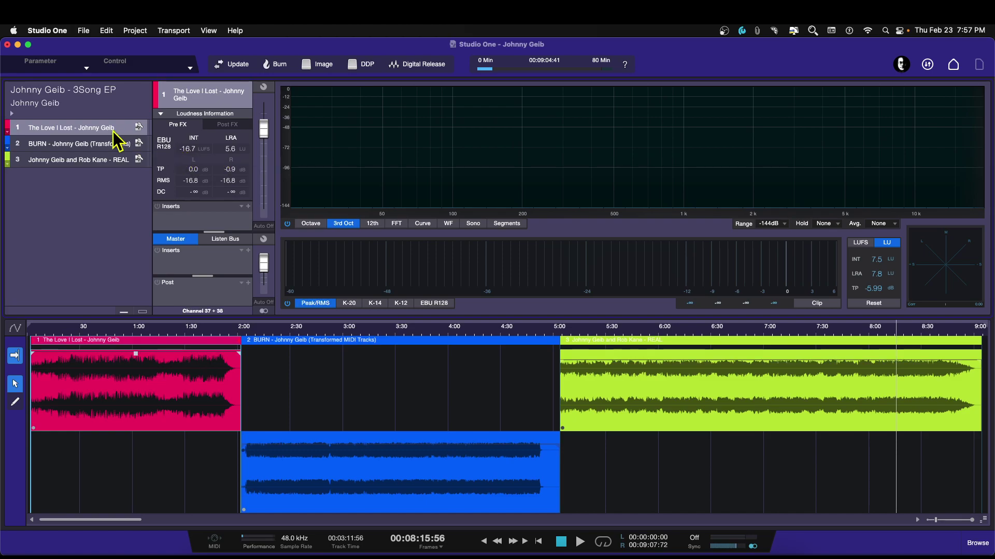
left_click(106, 145)
left_click(109, 159)
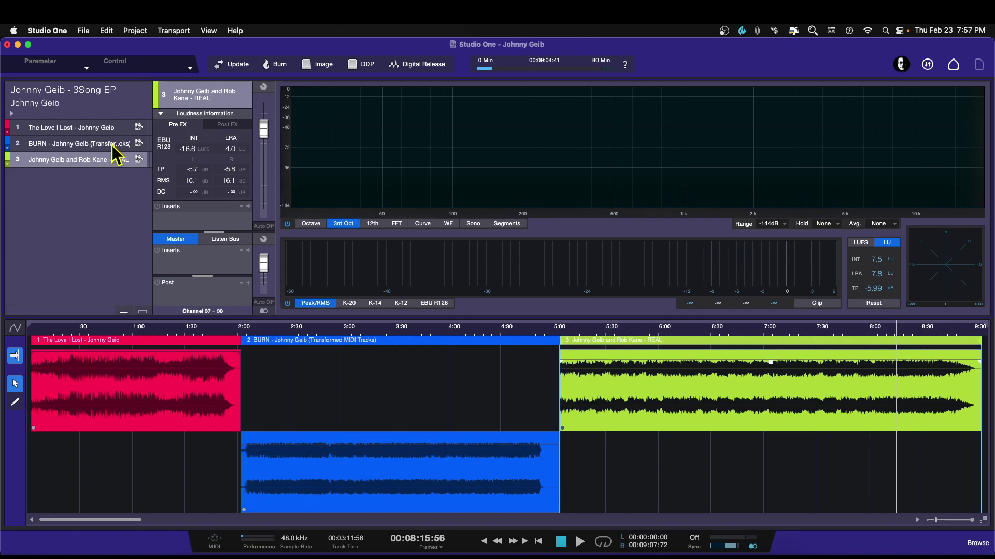
left_click(119, 144)
left_click(109, 128)
left_click(114, 145)
left_click(111, 129)
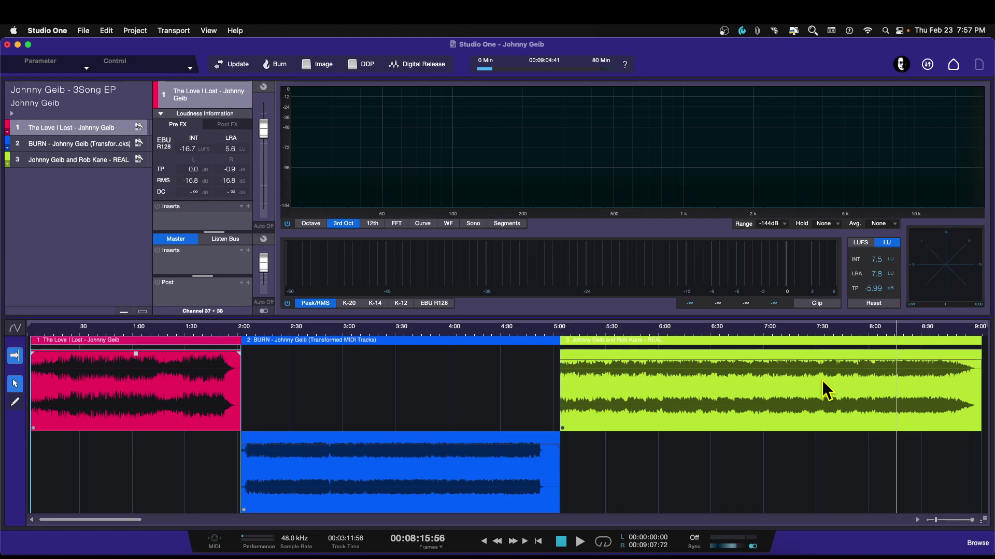
- Play from about 1:41, jumping between 4:23, 8:24, 4:26, 1:39, 4:16, 8:24, 4:22 and back to 1:41
left_click(214, 334)
key("space")
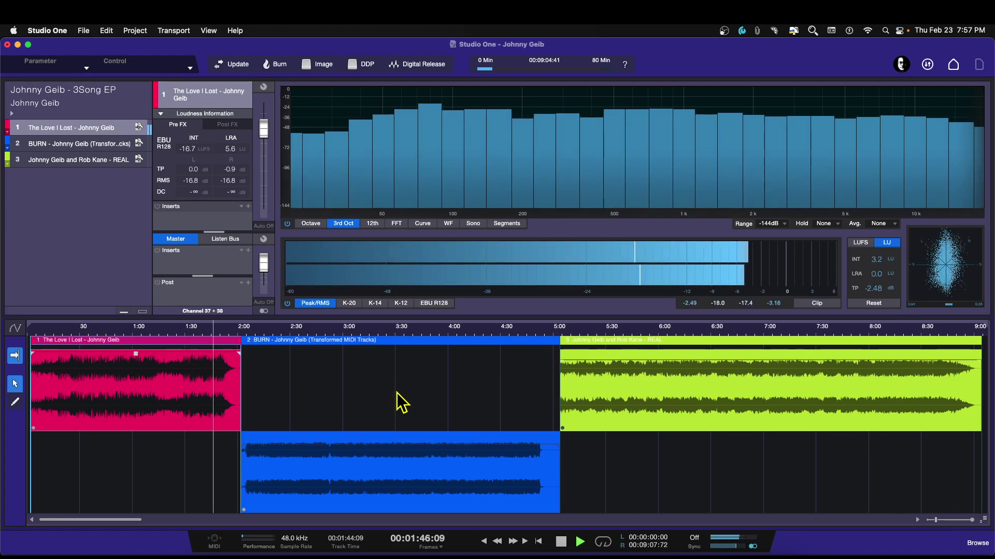
left_click(489, 334)
left_click(910, 331)
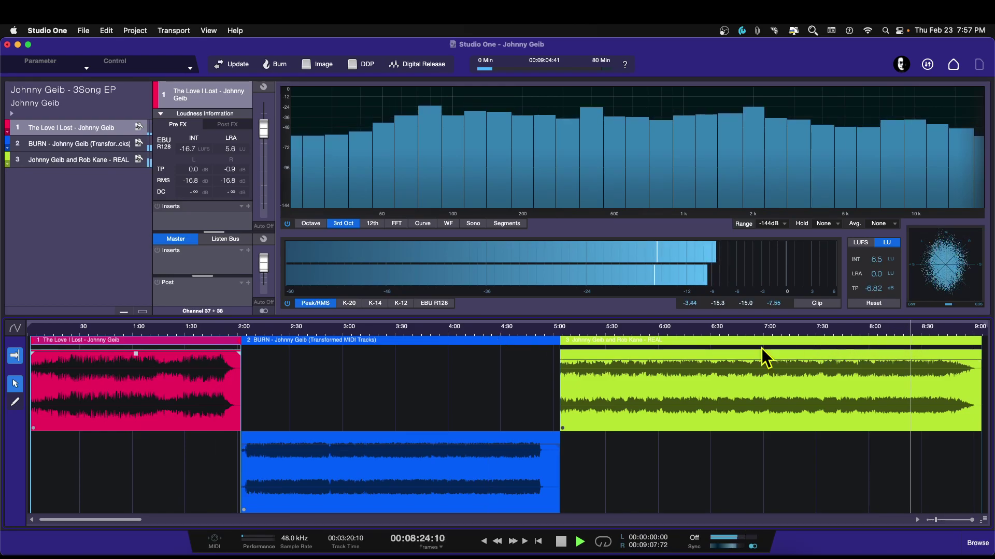
left_click(495, 332)
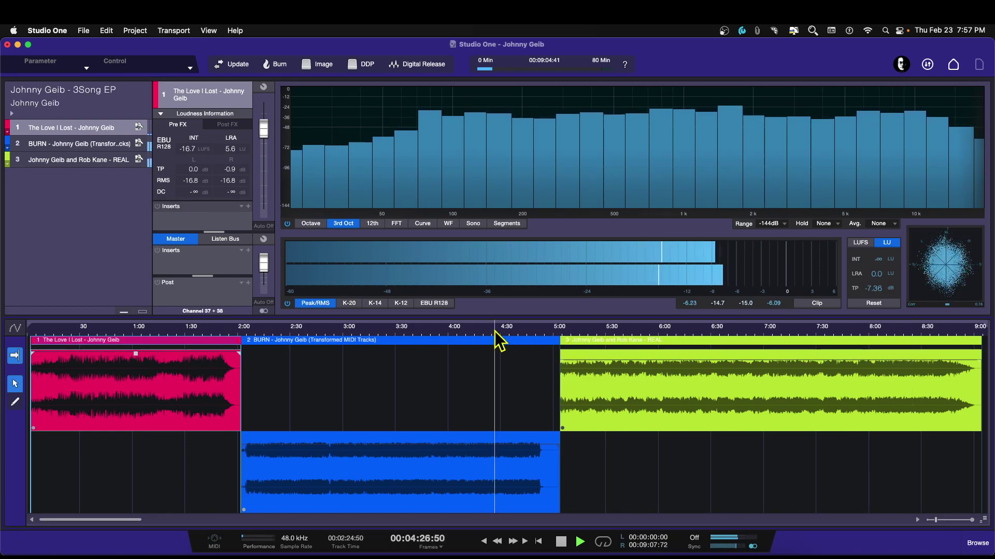
left_click(207, 334)
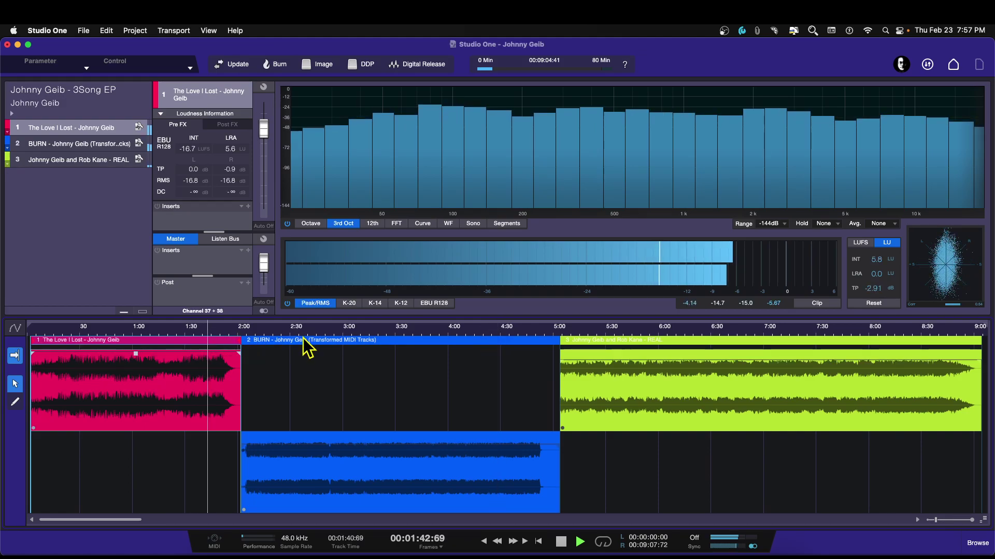
left_click(482, 332)
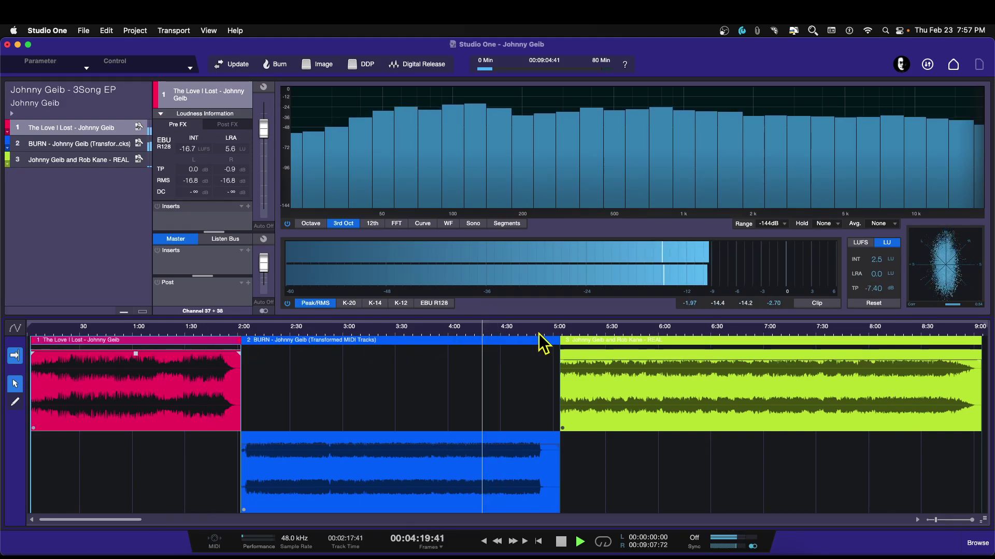
left_click(910, 331)
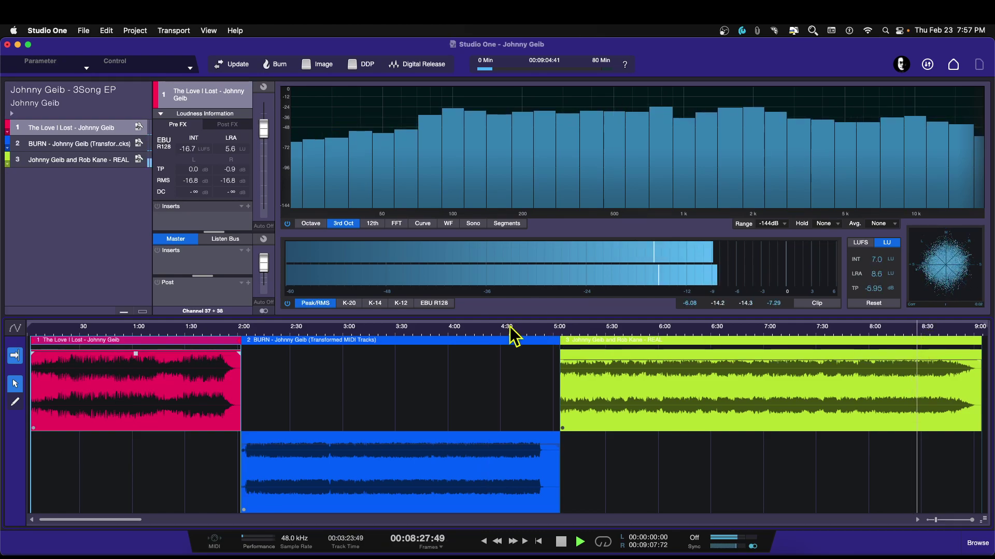
left_click(487, 331)
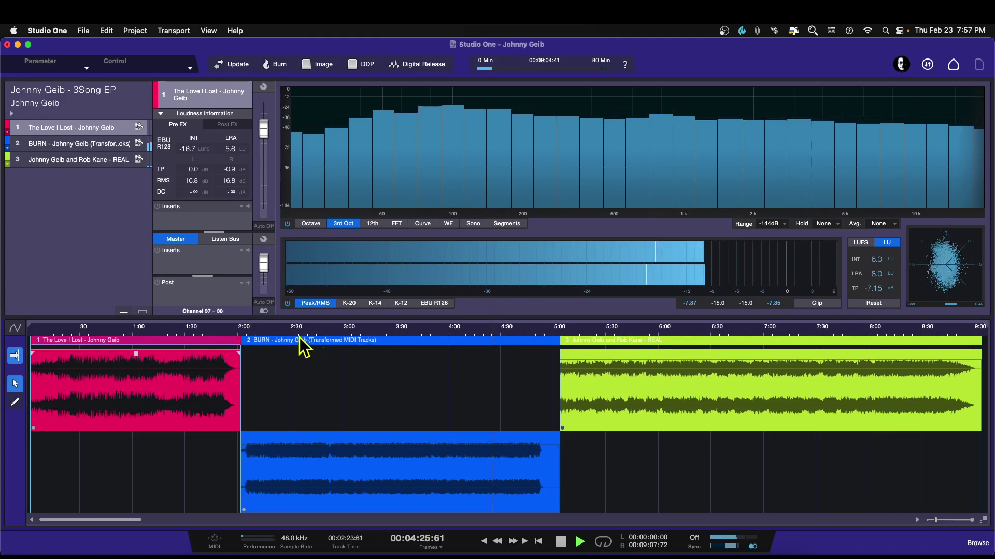
left_click(207, 332)
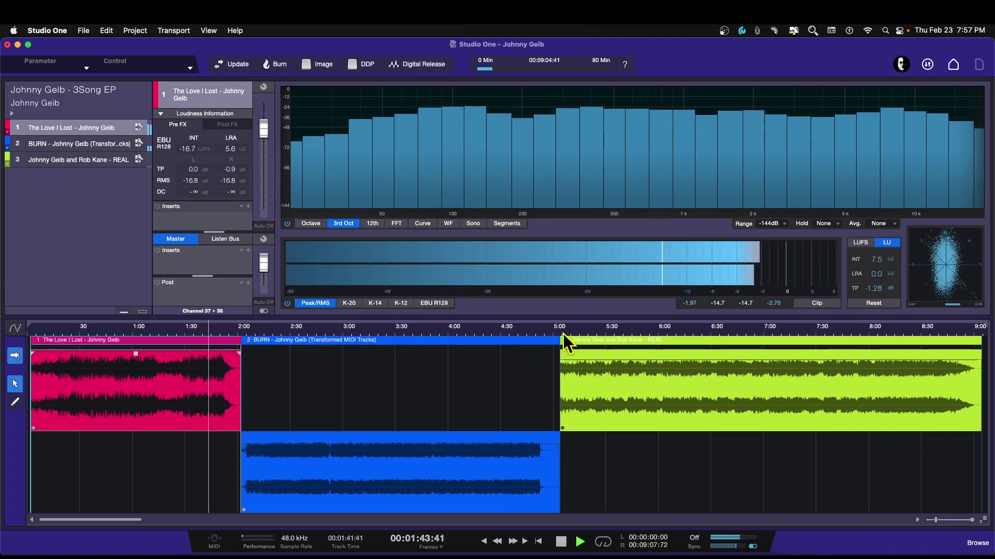
key("space")
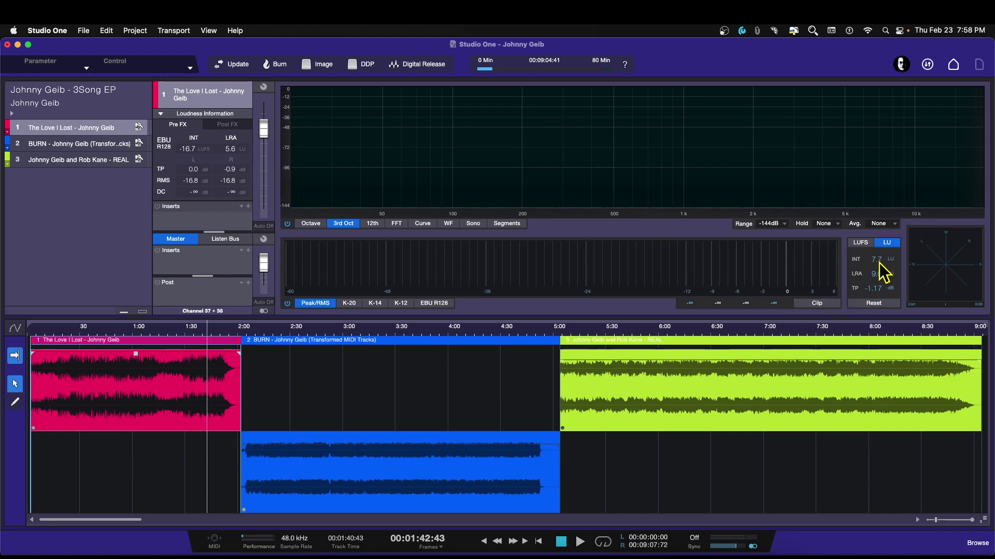
key("space")
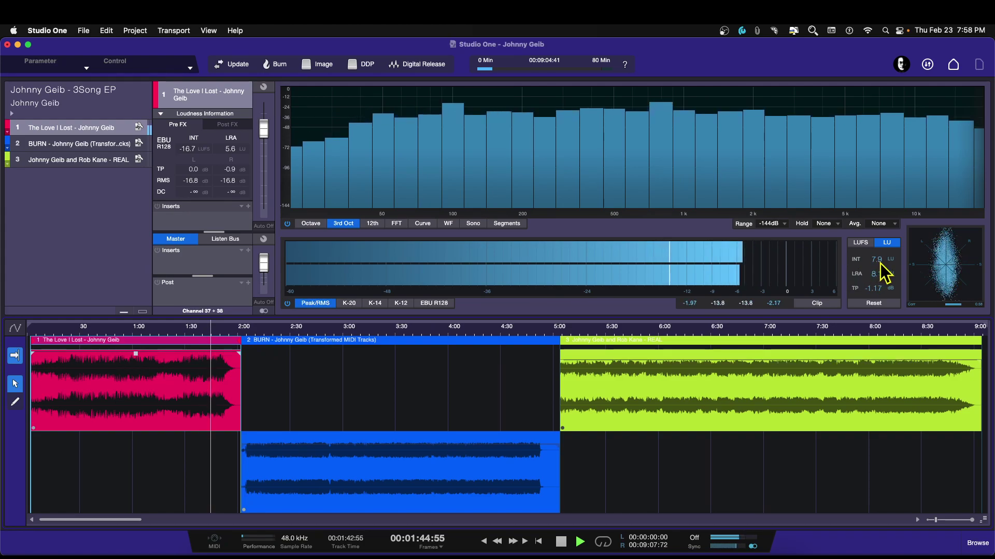
left_click(436, 342)
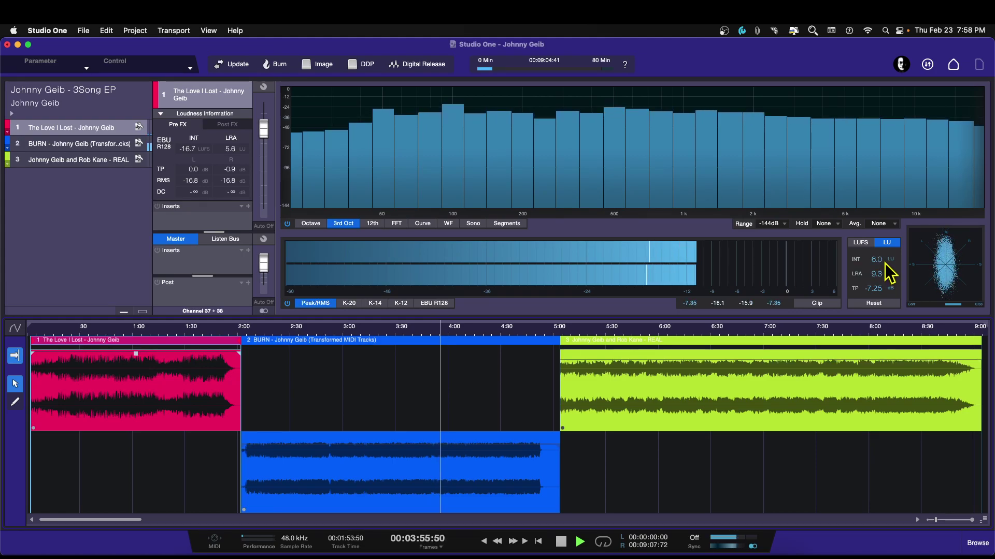
left_click(528, 339)
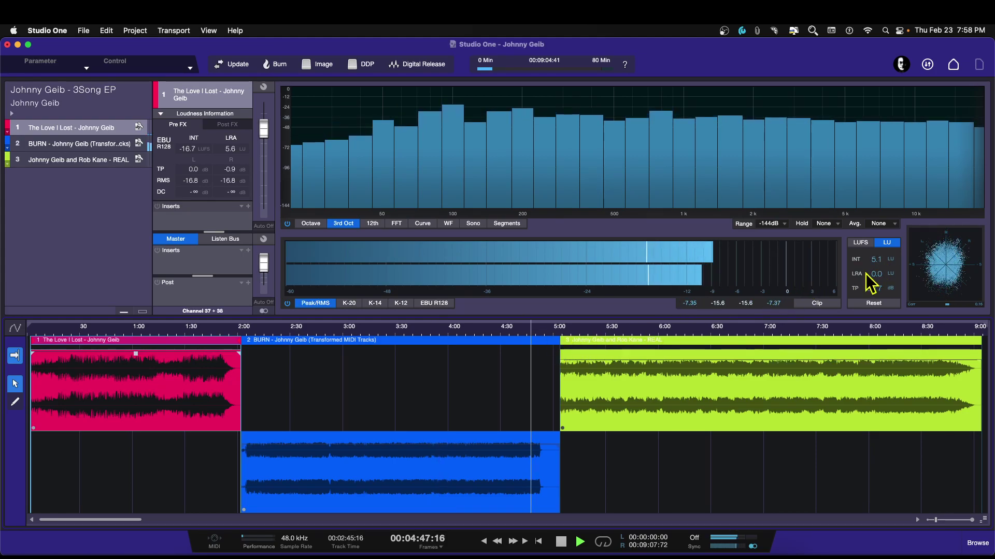
left_click(892, 330)
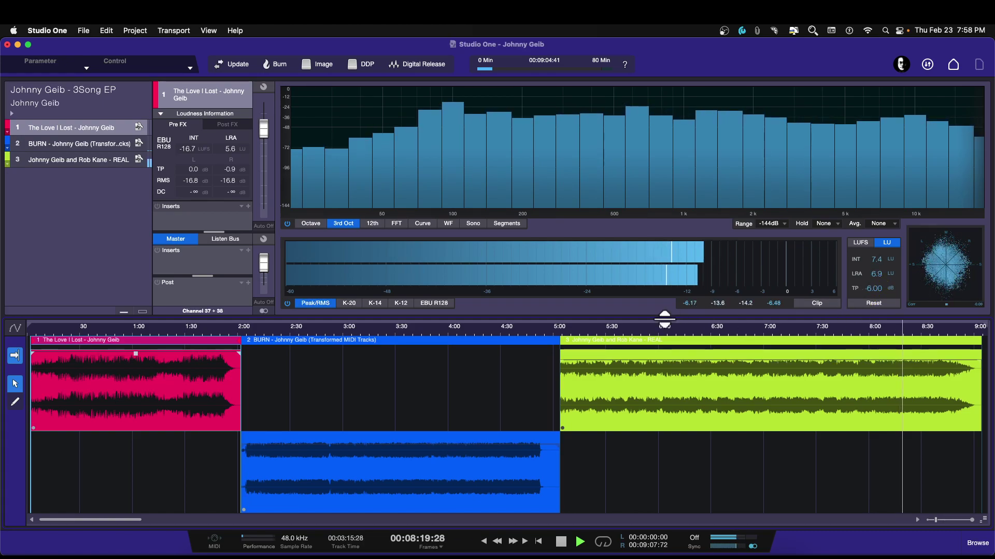
left_click(489, 331)
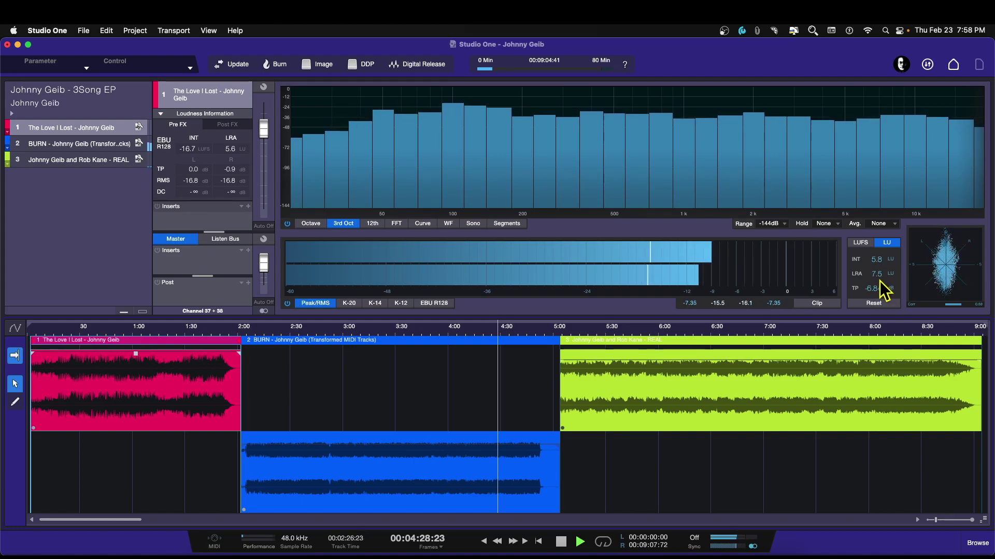
key("space")
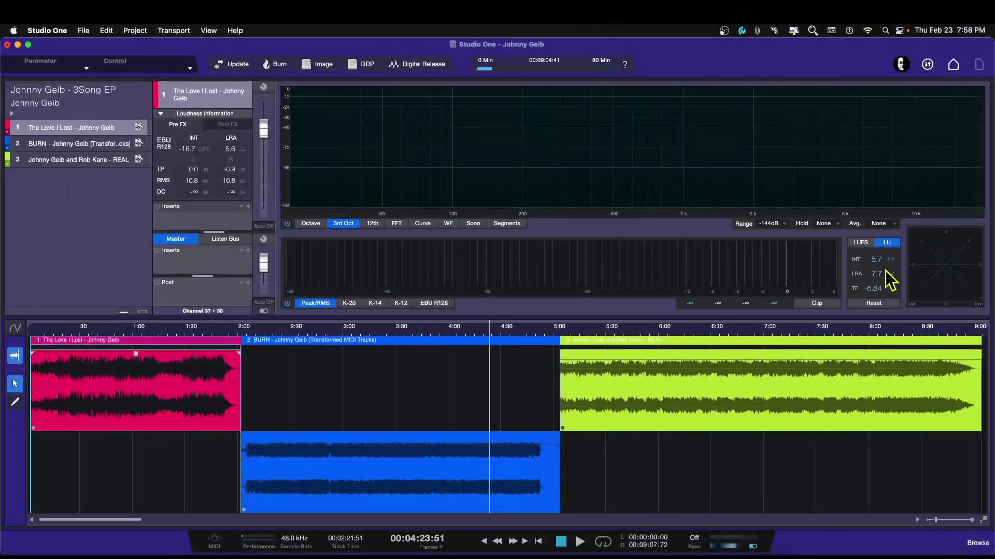
left_click(210, 336)
key("space")
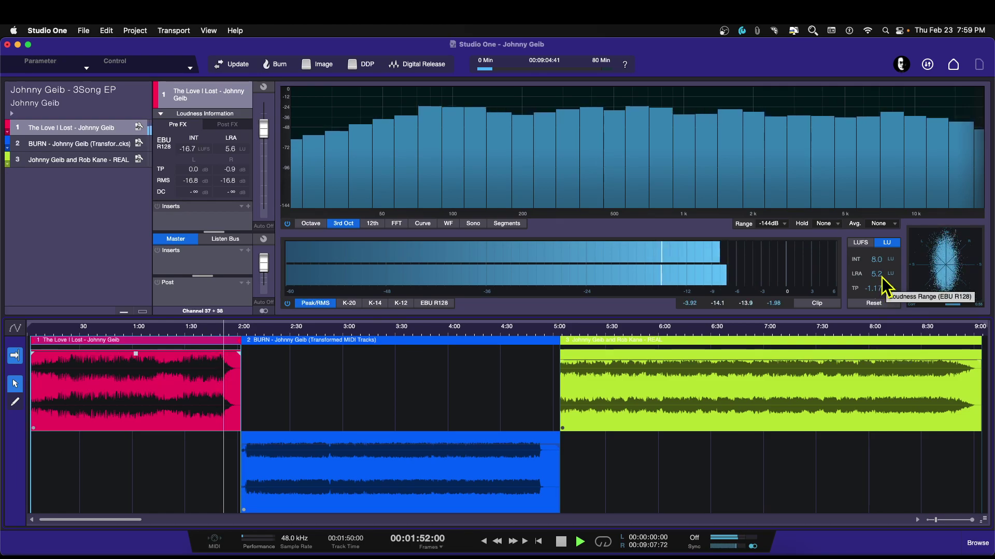
left_click(478, 337)
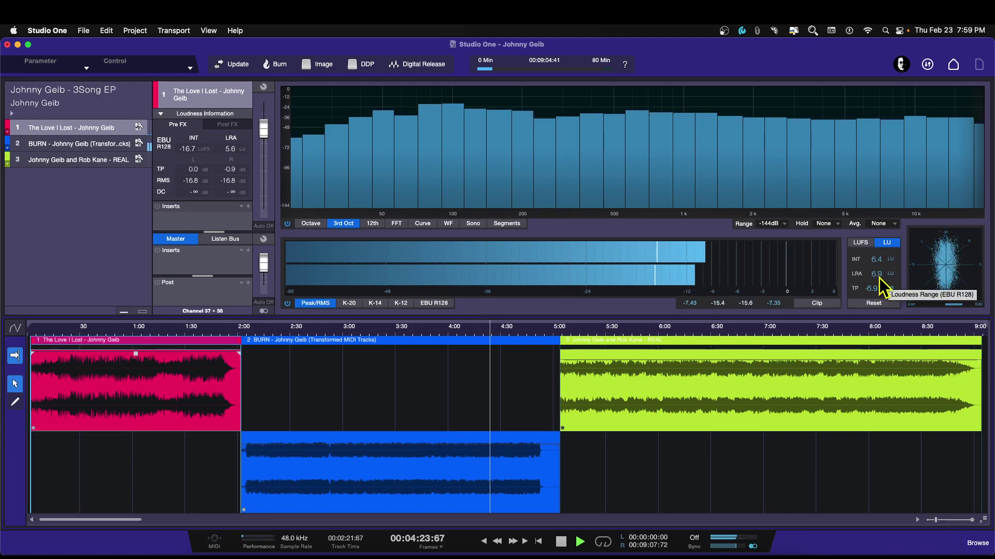
key("space")
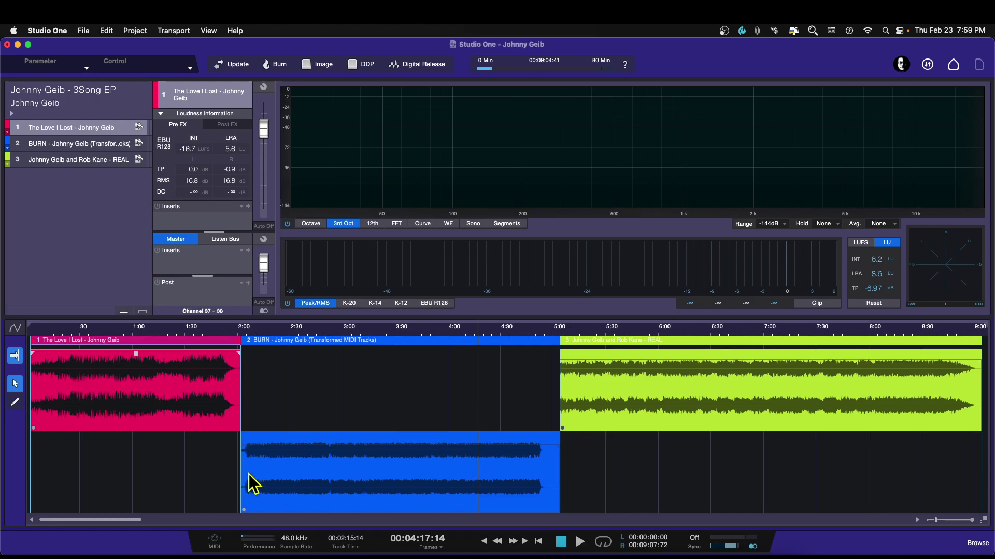
- Enlarge the spectrum and meter analysis area and rebalance the Inserts and Master channel sections
mouse_move(203, 229)
left_mouse_down()
mouse_move(209, 256)
mouse_move(210, 223)
left_mouse_up()
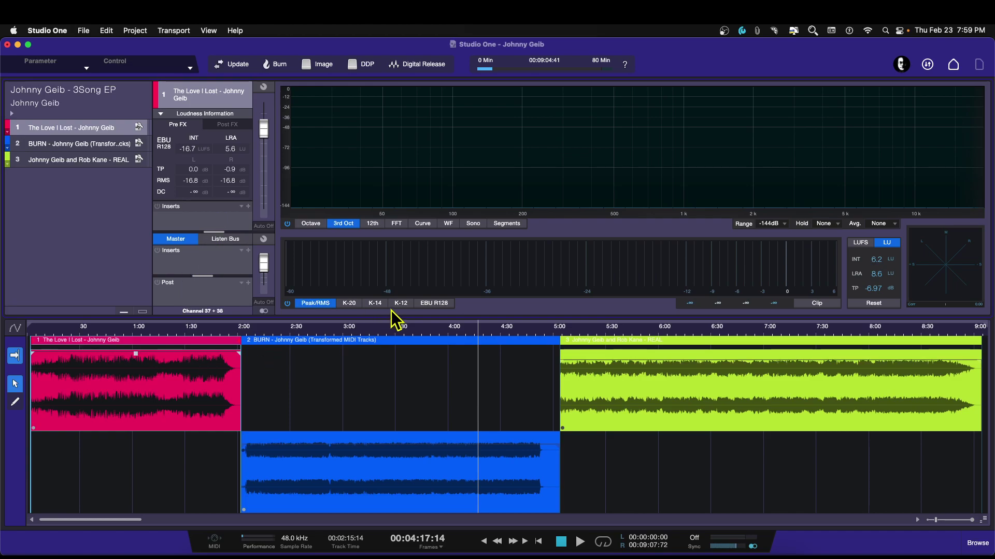
left_click_drag(392, 315, 393, 394)
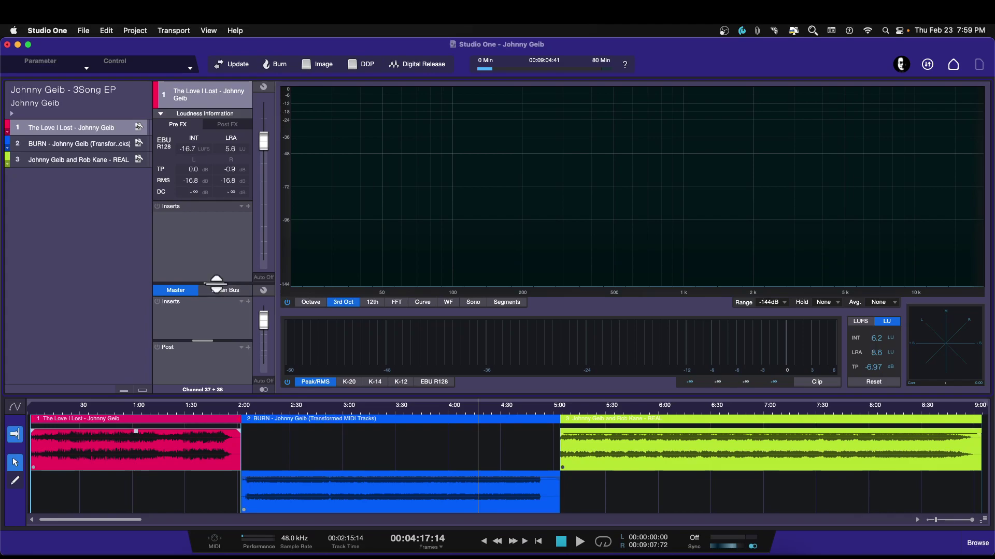
left_click_drag(216, 283, 220, 241)
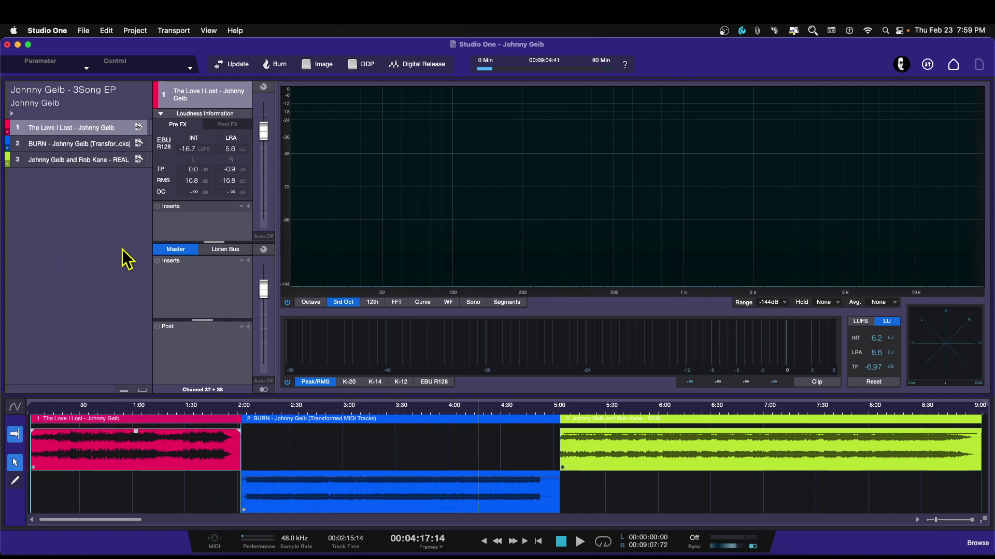
left_click_drag(213, 241, 212, 261)
- Set the playhead to about 3:21, then 6:15, then back to about 3:15
left_click(175, 408)
left_click(380, 411)
left_click(689, 408)
left_click(369, 412)
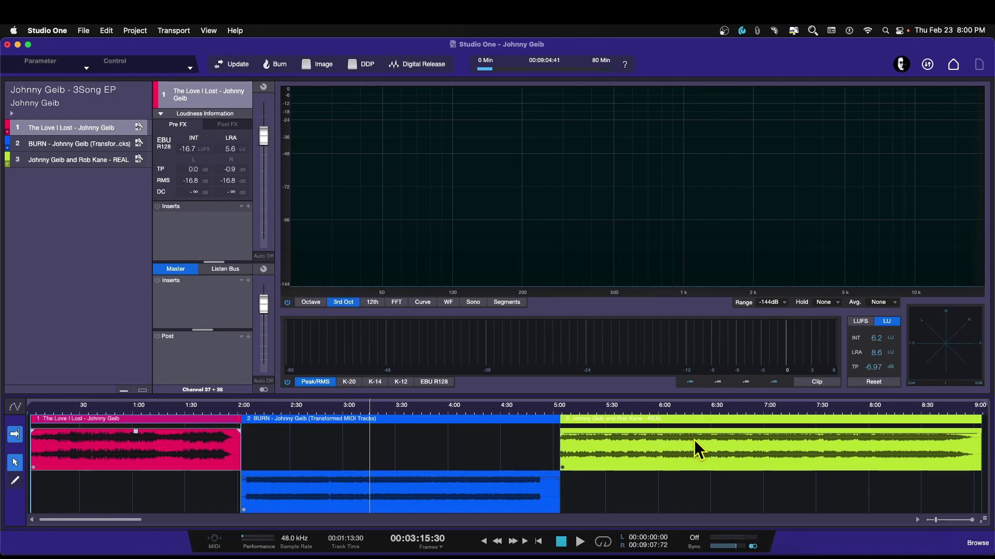
- Play from about 1:36, jump to 8:25 and back to 1:45, stop, and enlarge the master Post area
left_click(196, 410)
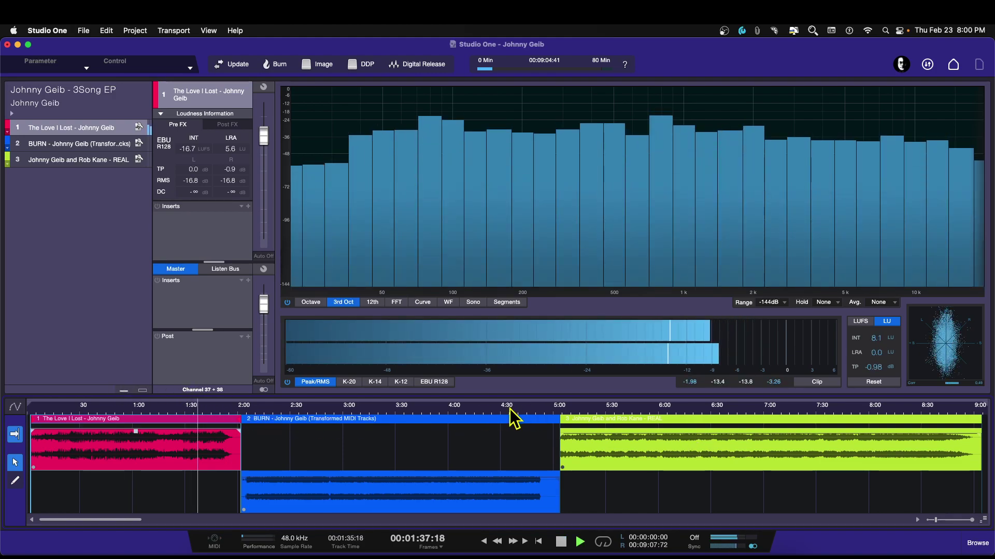
left_click(912, 412)
left_click(216, 410)
key("space")
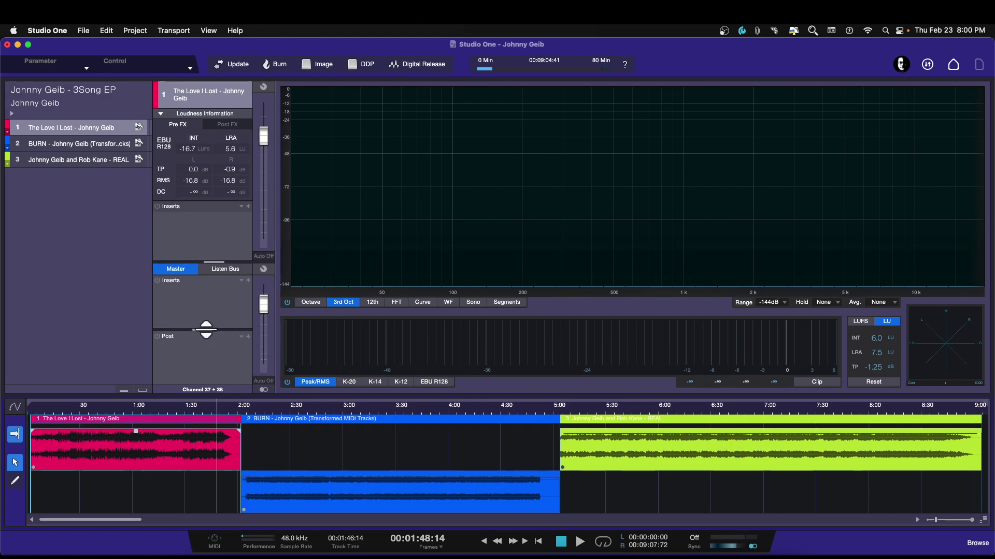
left_click_drag(205, 330, 205, 317)
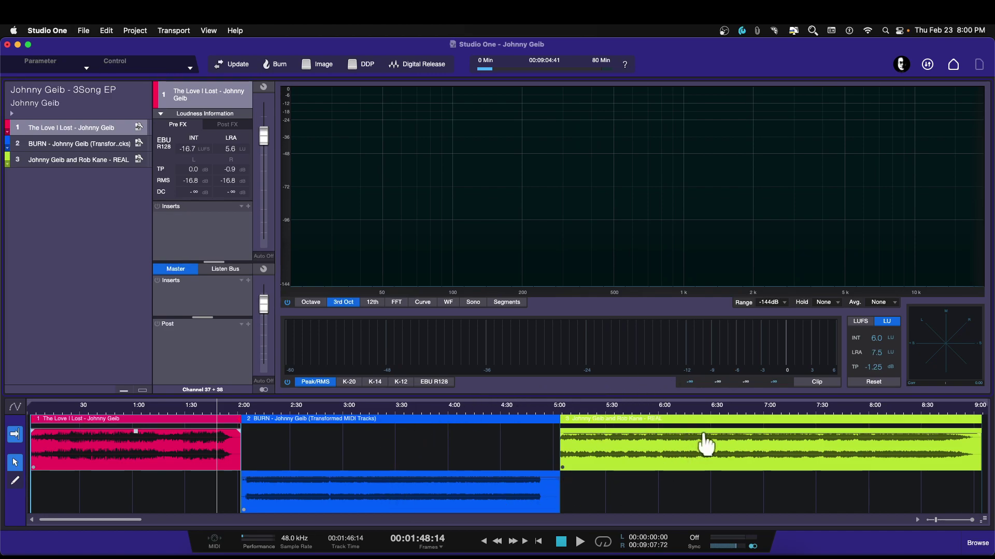
- Insert a Limiter on the master's post-fader slot by searching 'limi' in the plug-in list
left_click(248, 325)
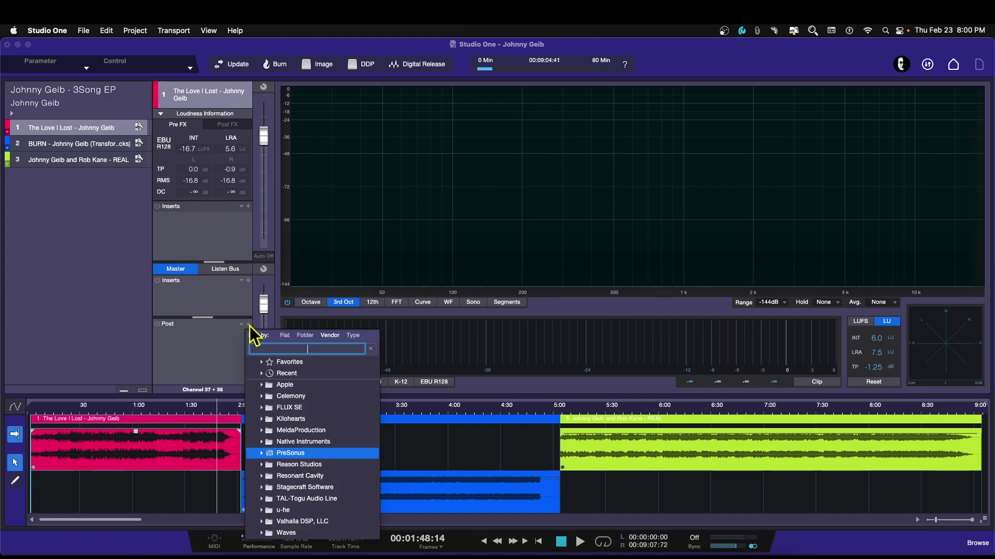
key("Escape")
left_click(977, 542)
left_click(977, 543)
left_click(248, 325)
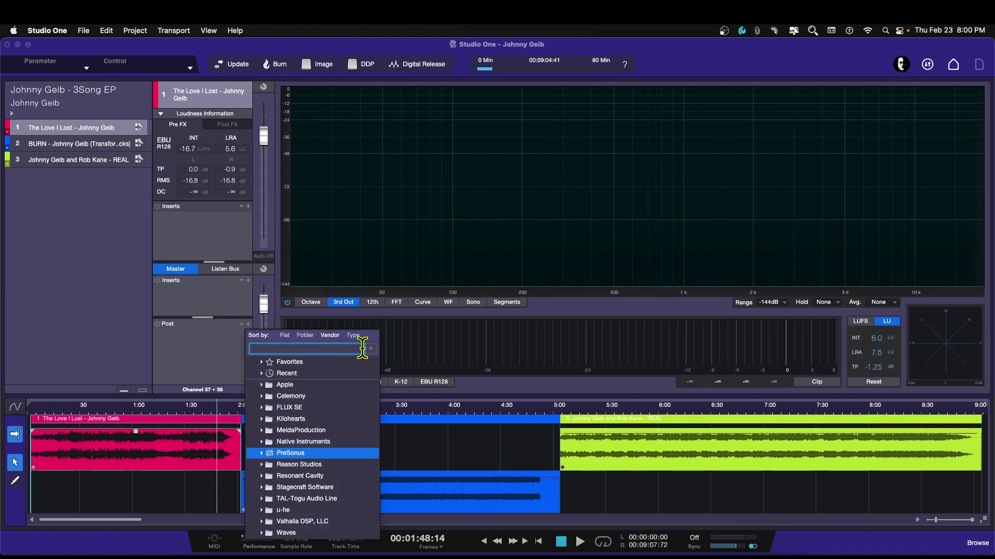
type("limiter")
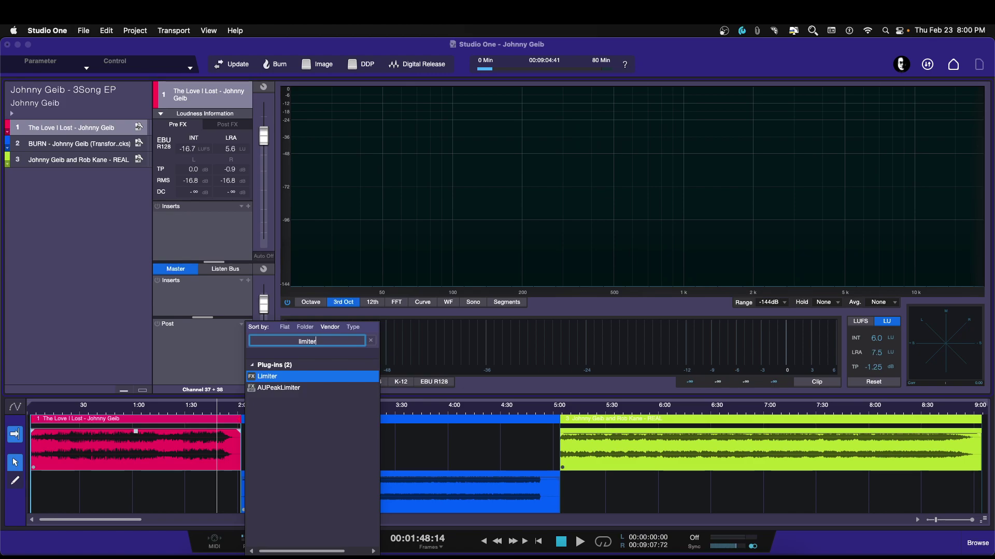
key("Return")
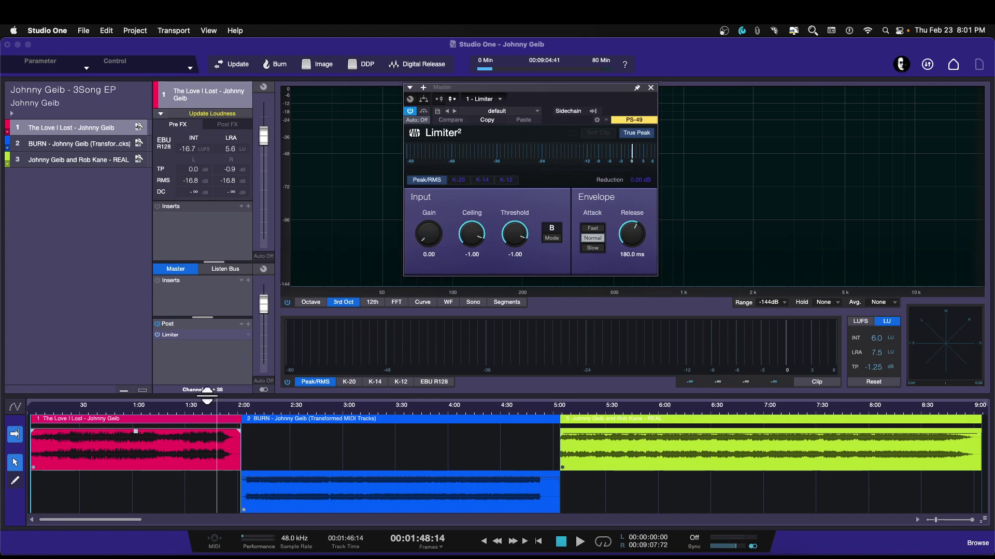
- Raise the master Limiter² input gain to 4.32 dB while playing from about 1:31
left_click(199, 416)
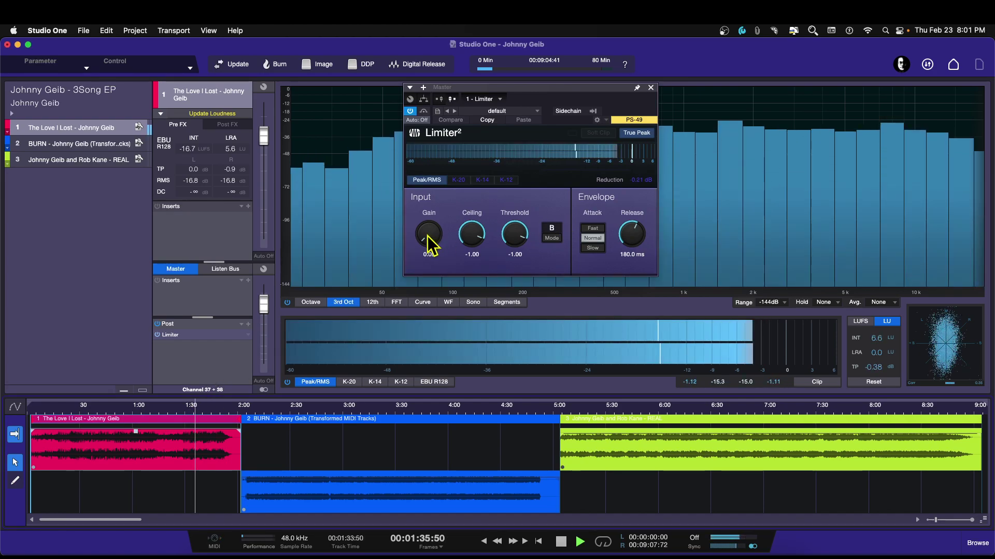
left_click_drag(428, 237, 433, 213)
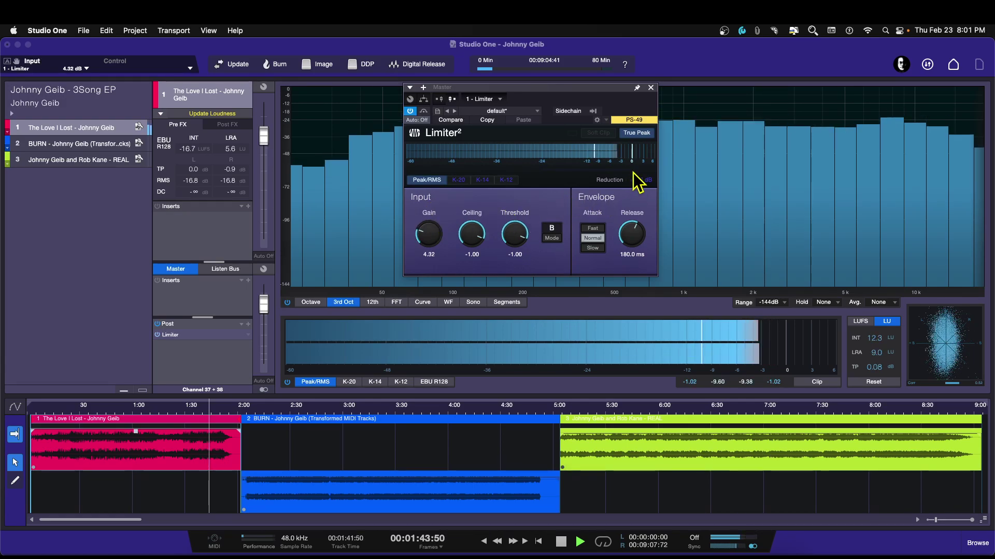
key("space")
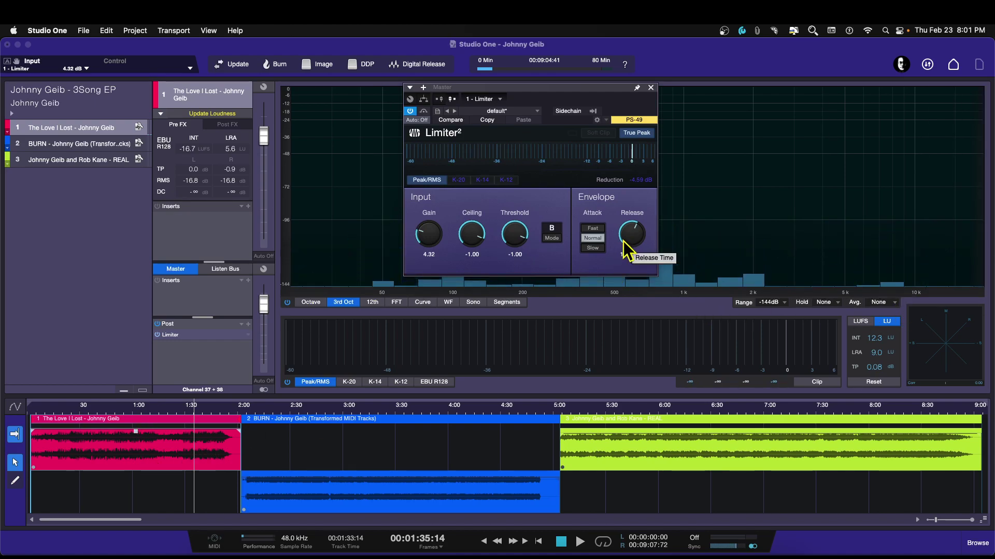
- Audition the louder master at 4:11 and 4:25 in BURN, 8:26 in song three, and 1:40 in song one
key("space")
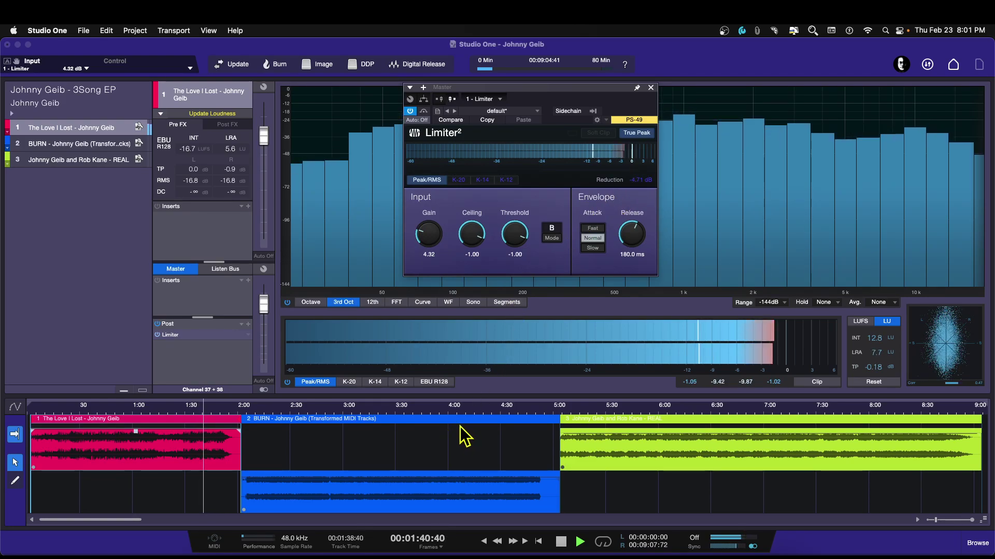
key("space")
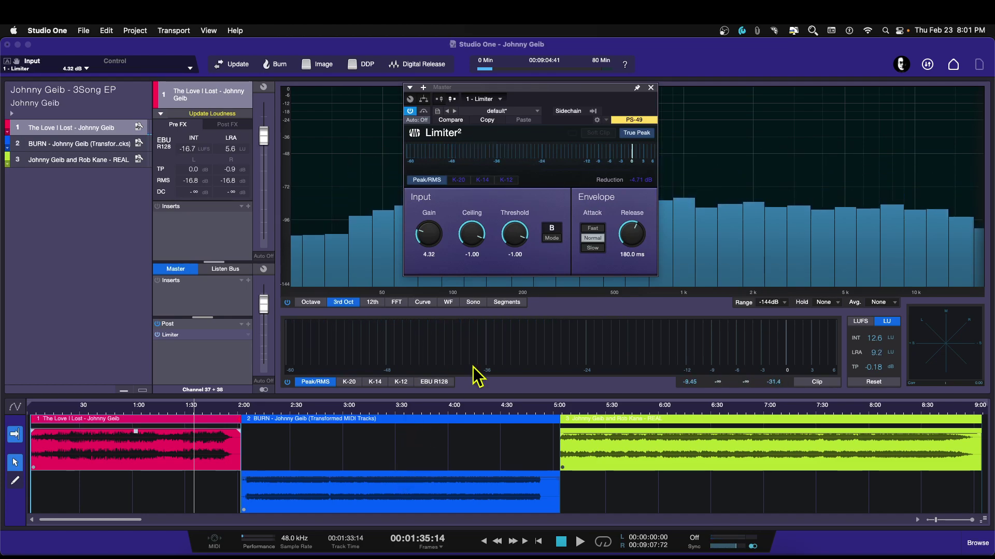
key("space")
left_click(465, 416)
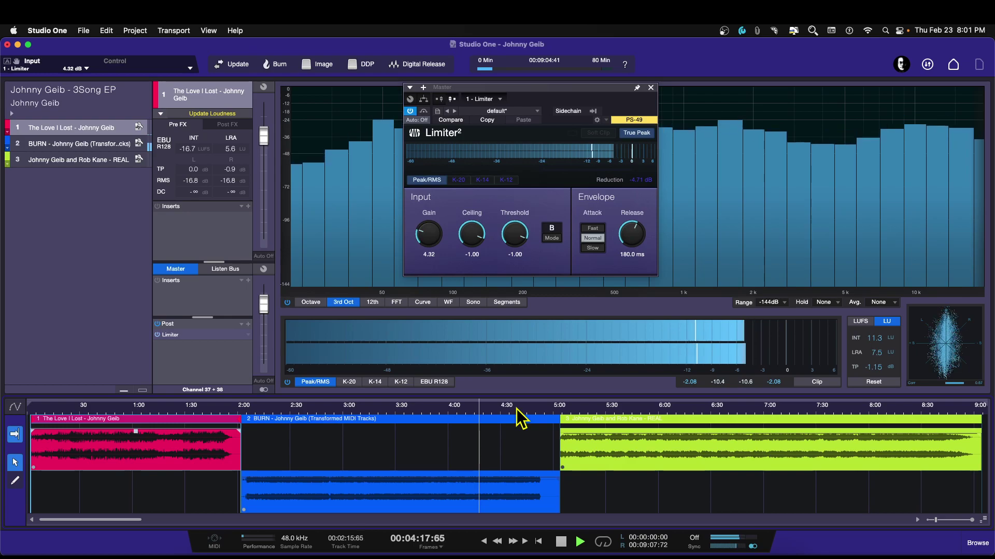
left_click(918, 406)
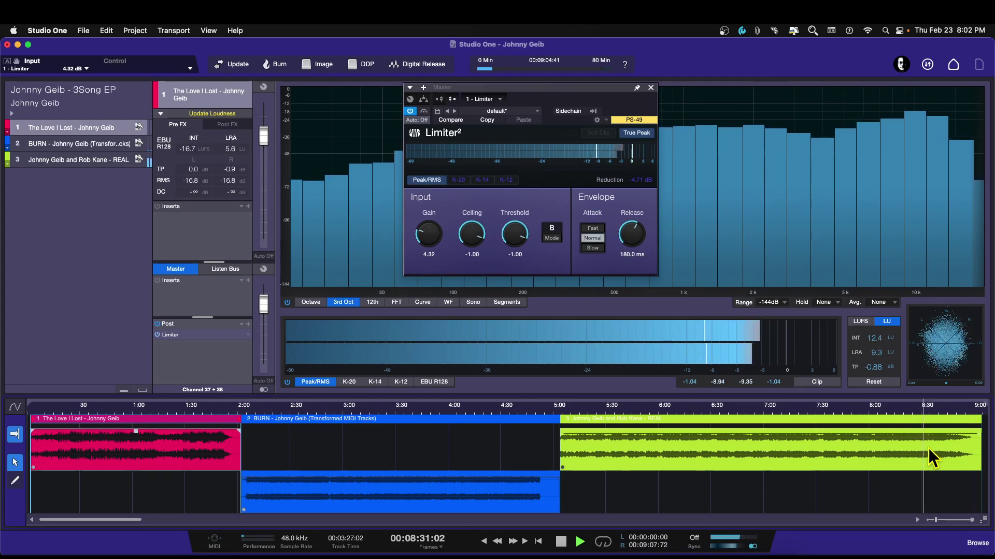
left_click(492, 410)
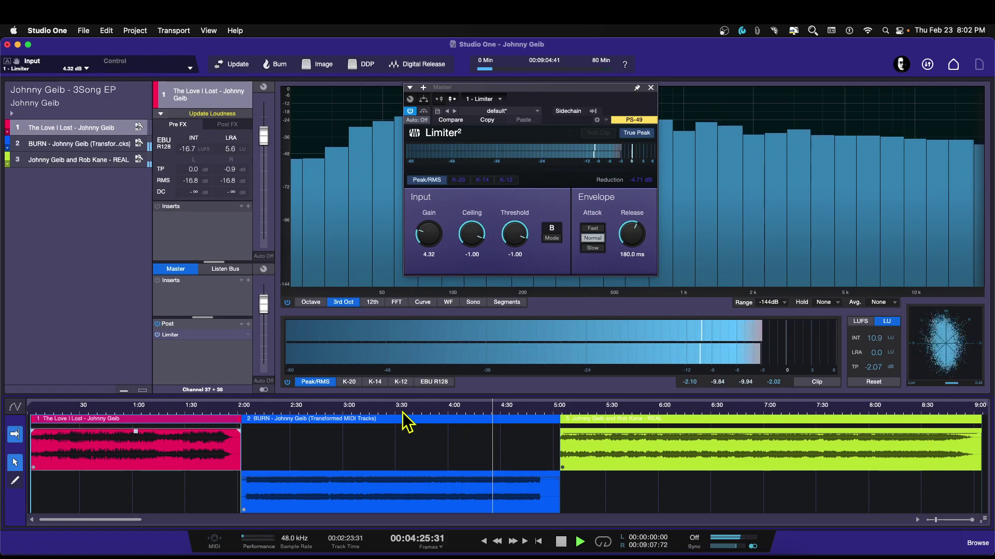
left_click(206, 410)
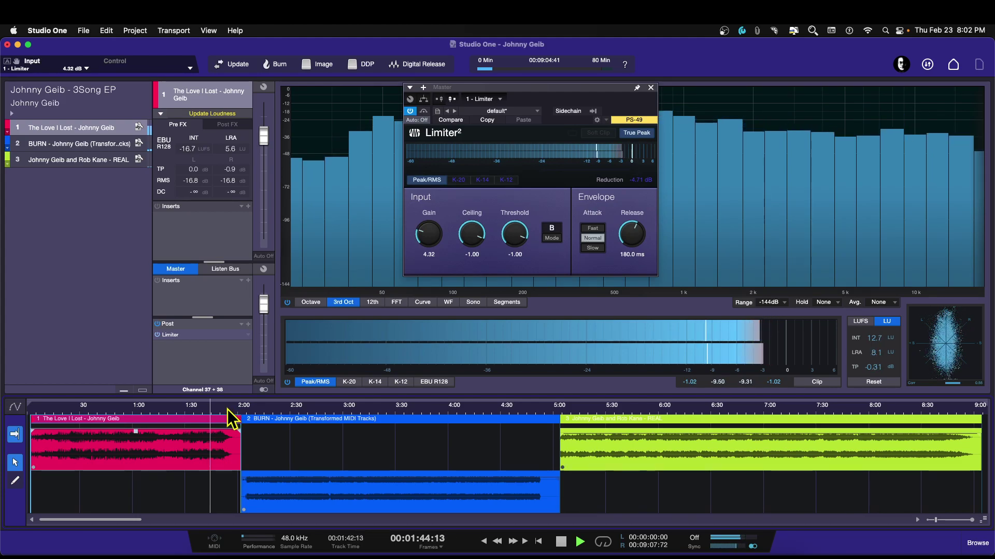
key("space")
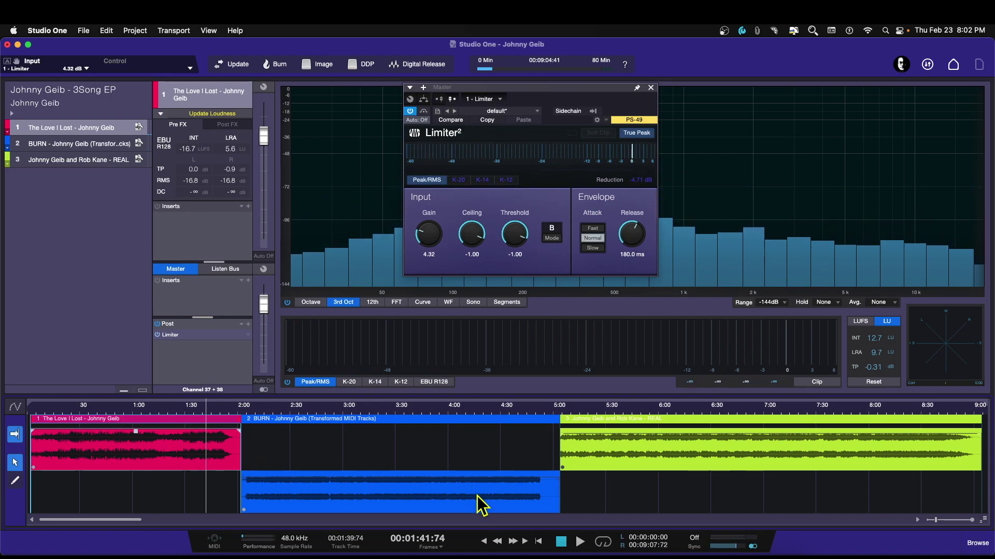
left_click(456, 492)
left_click(667, 449)
left_click(428, 520)
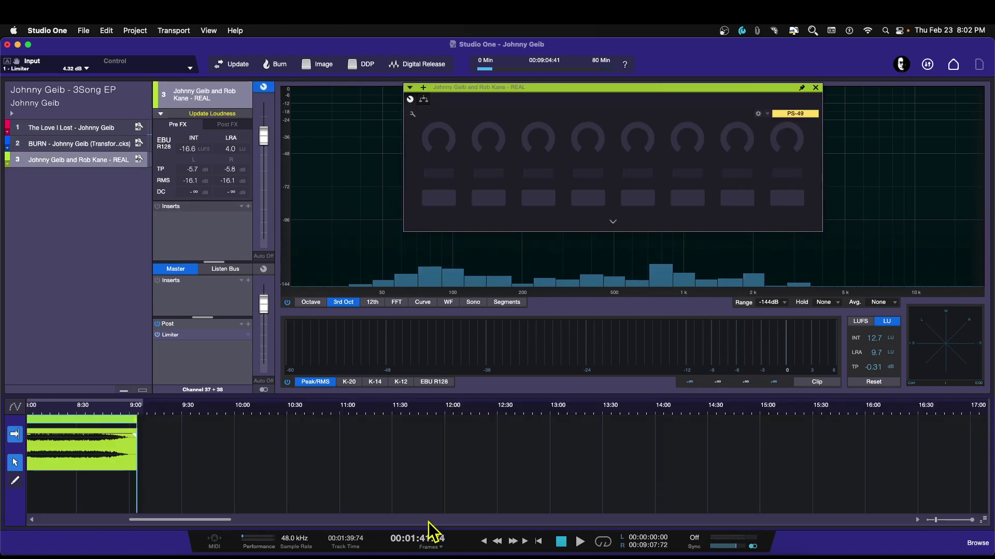
left_click_drag(216, 520, 110, 519)
left_click(815, 87)
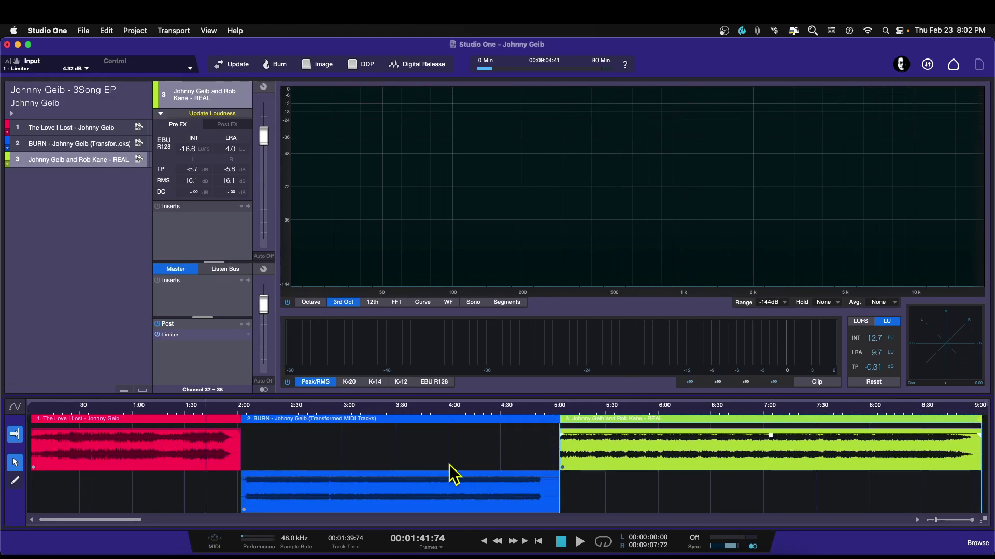
key("space")
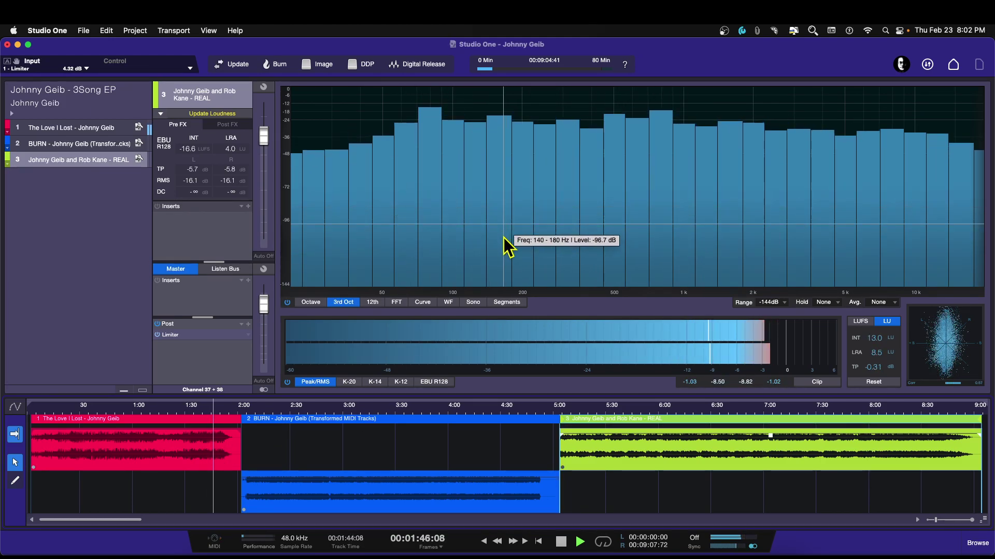
left_click(311, 303)
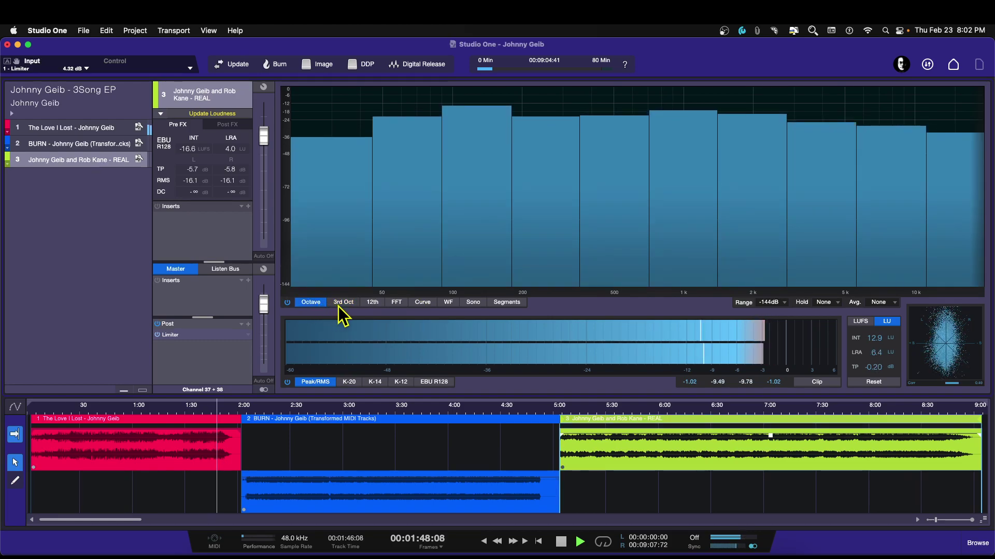
left_click(373, 303)
left_click(396, 303)
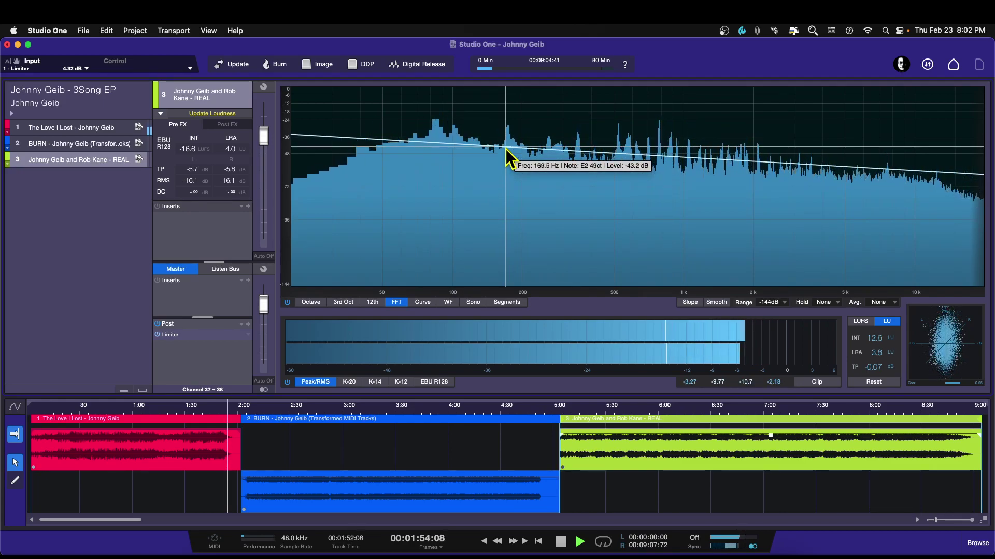
key("space")
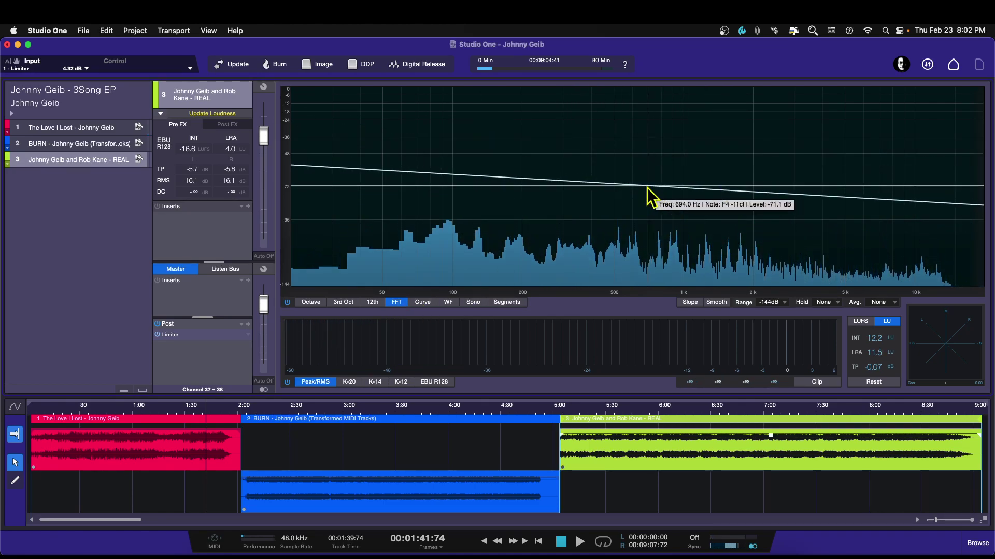
key("space")
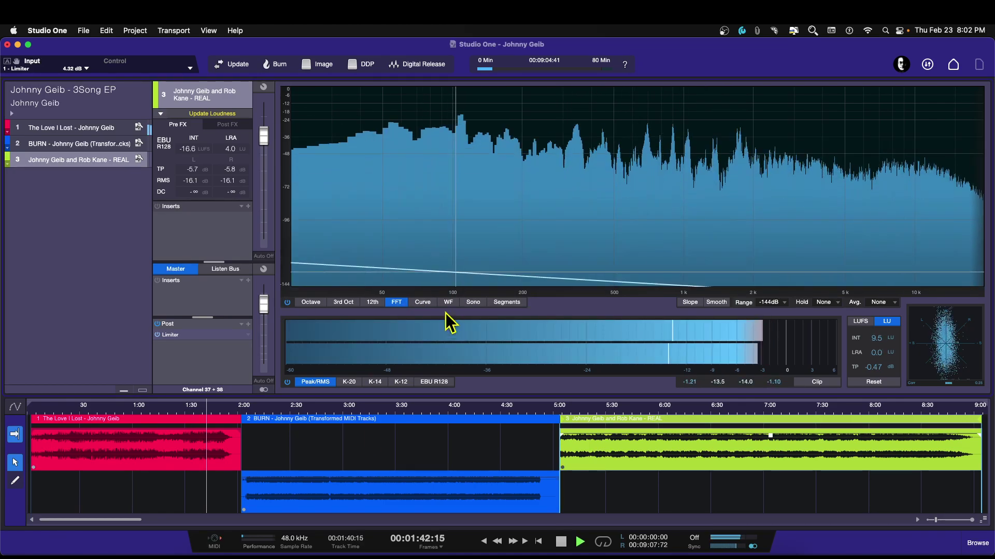
left_click(477, 414)
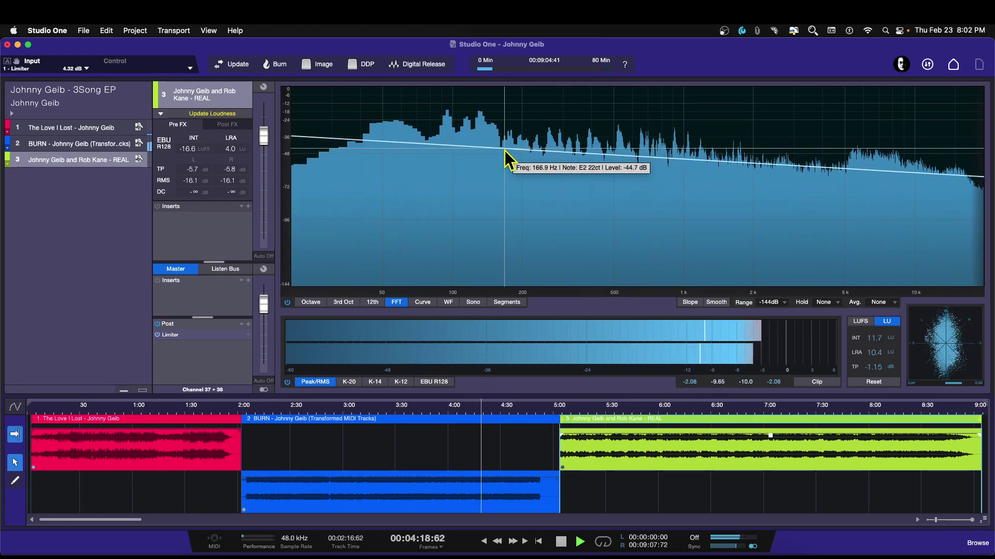
left_click(703, 407)
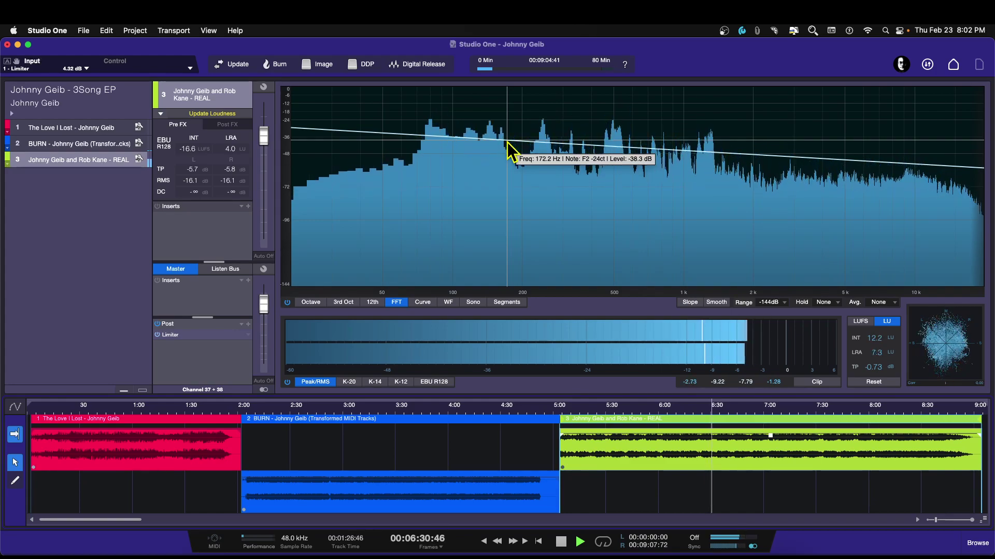
key("space")
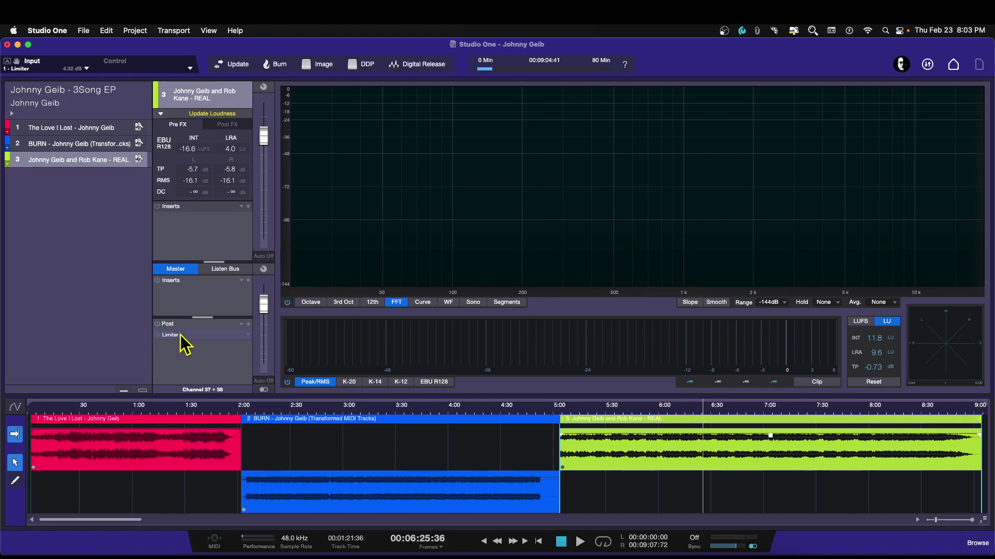
- Switch on the Limiter in the Master Post slot during playback
key("space")
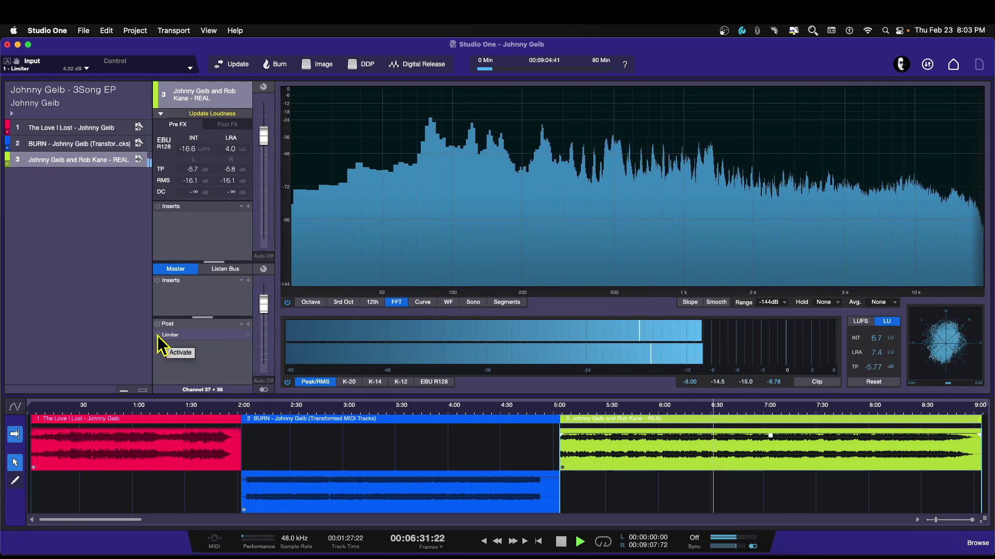
left_click(157, 335)
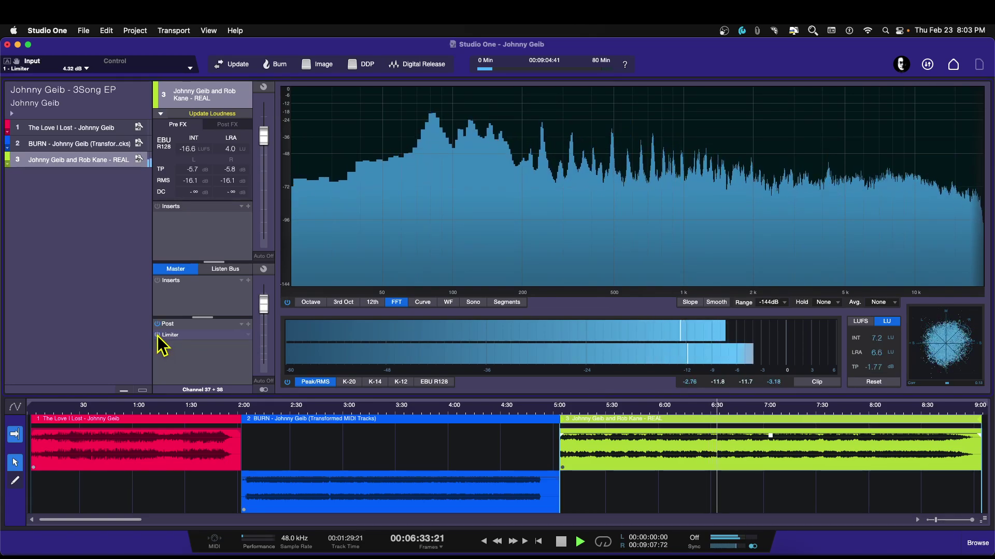
key("space")
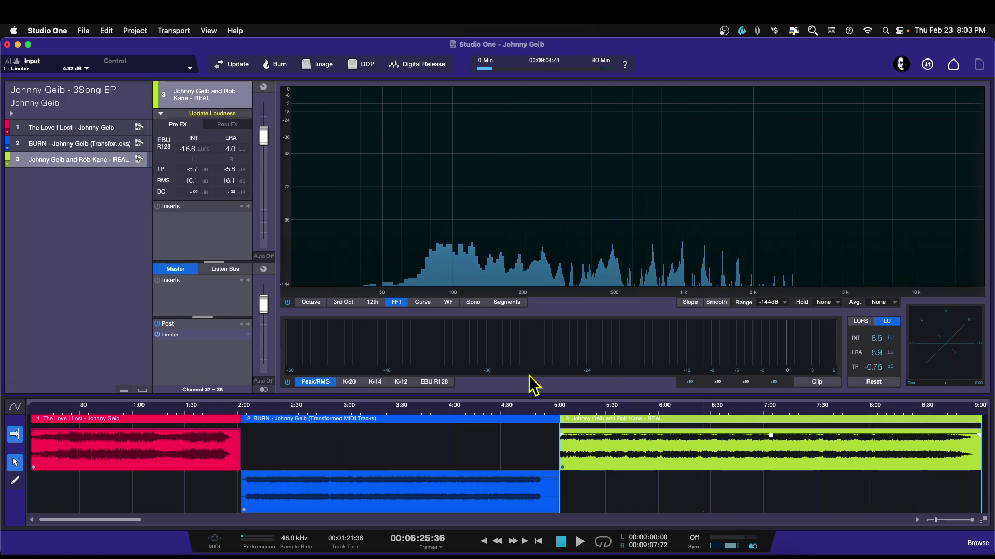
- Audition the limited EP at about 1:38, 4:17 in BURN, and 8:37 near the end
left_click(204, 412)
key("space")
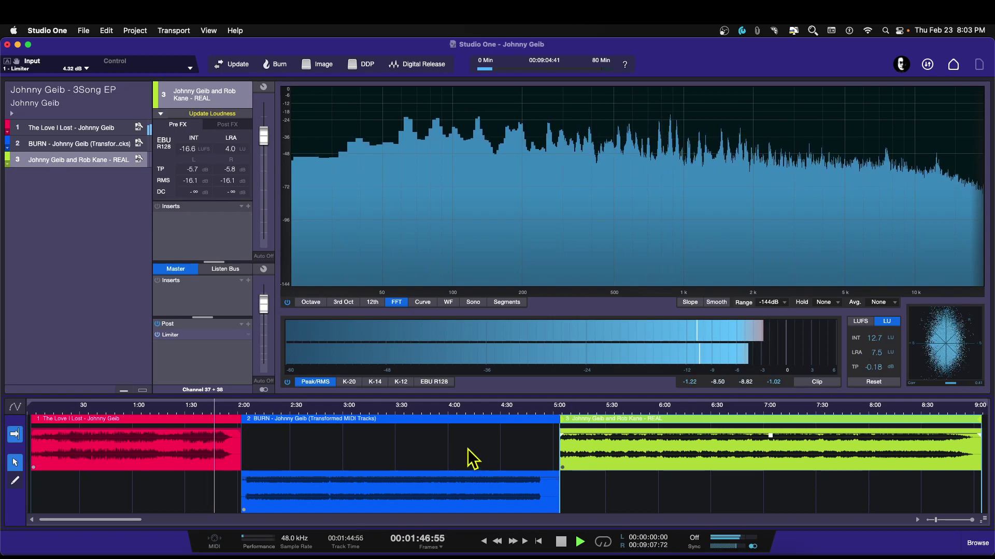
left_click(477, 411)
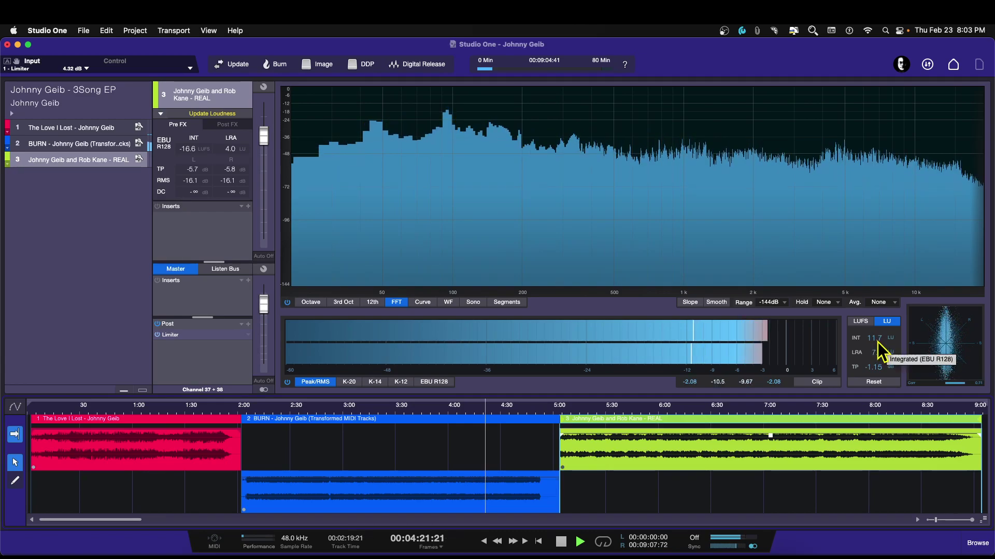
left_click(940, 413)
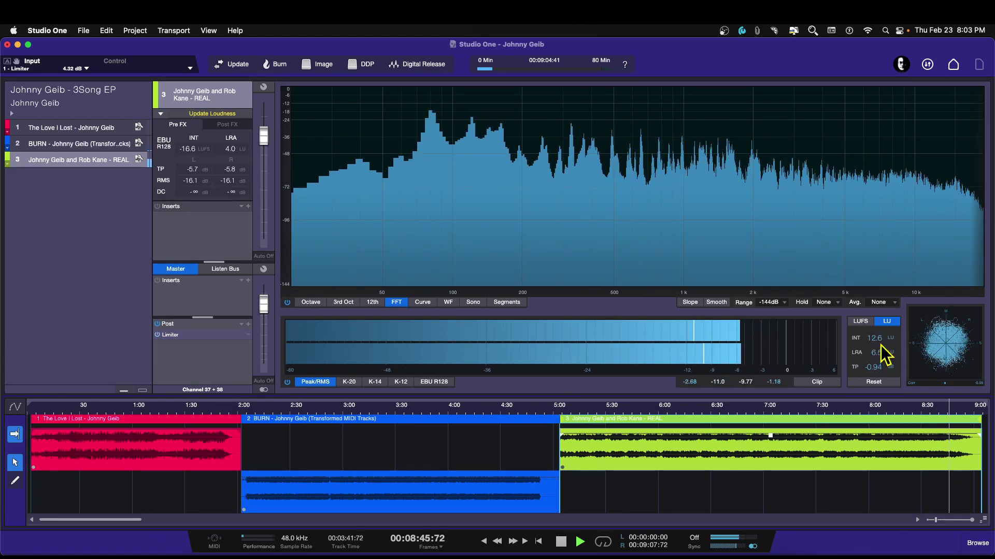
key("space")
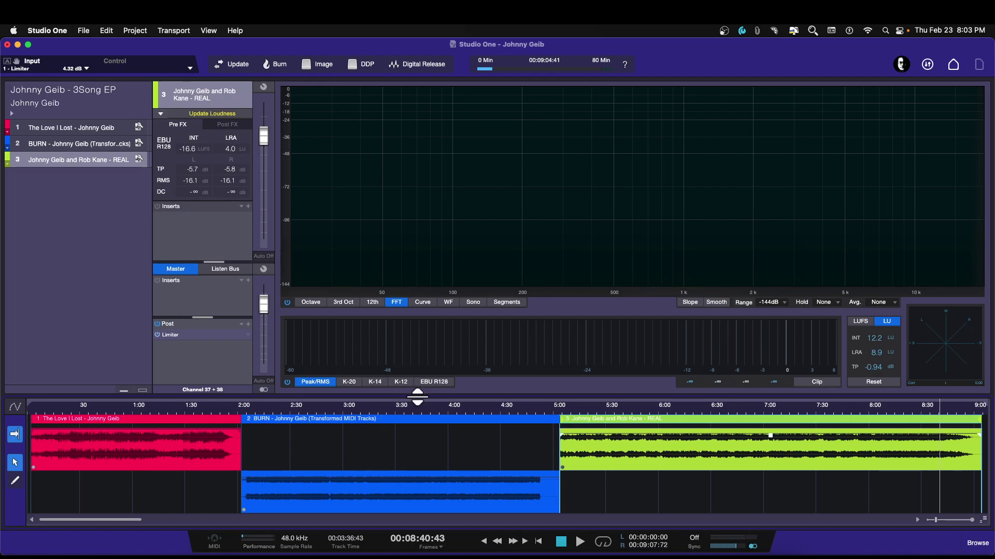
left_click(189, 336)
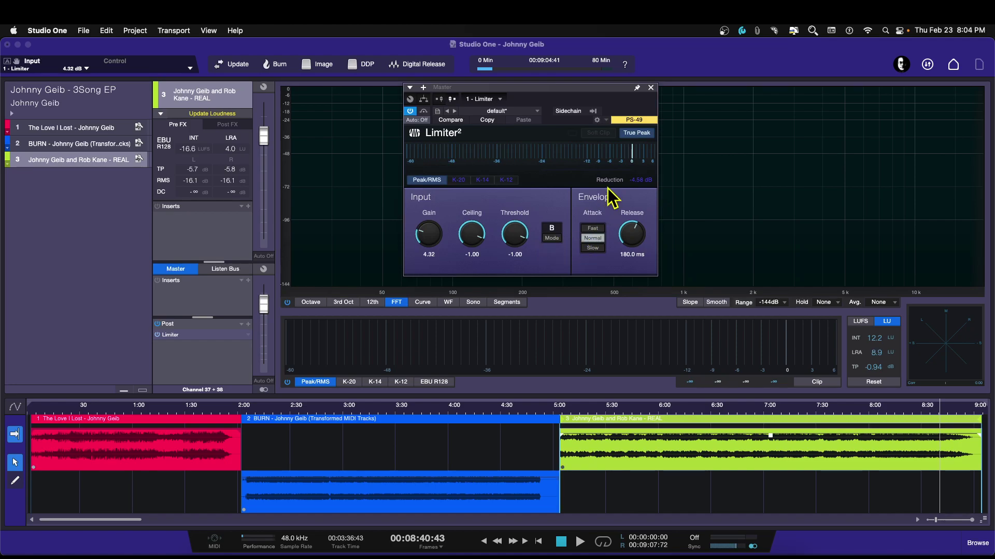
left_click(651, 88)
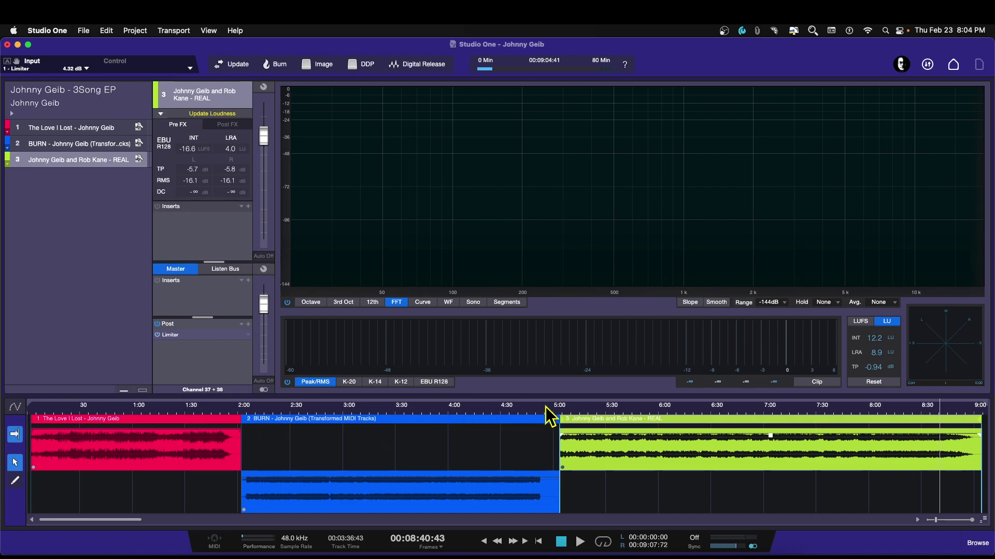
left_click(188, 335)
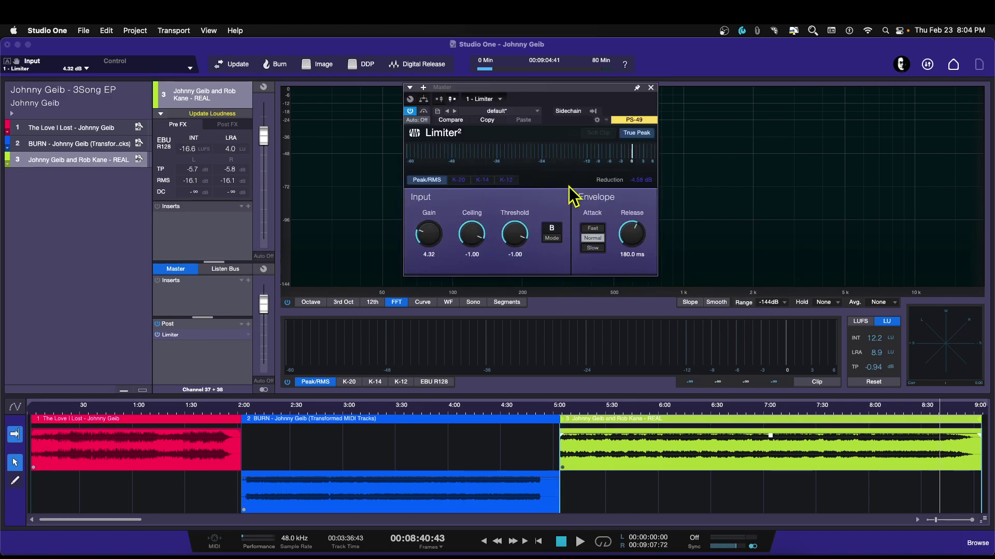
left_click(650, 87)
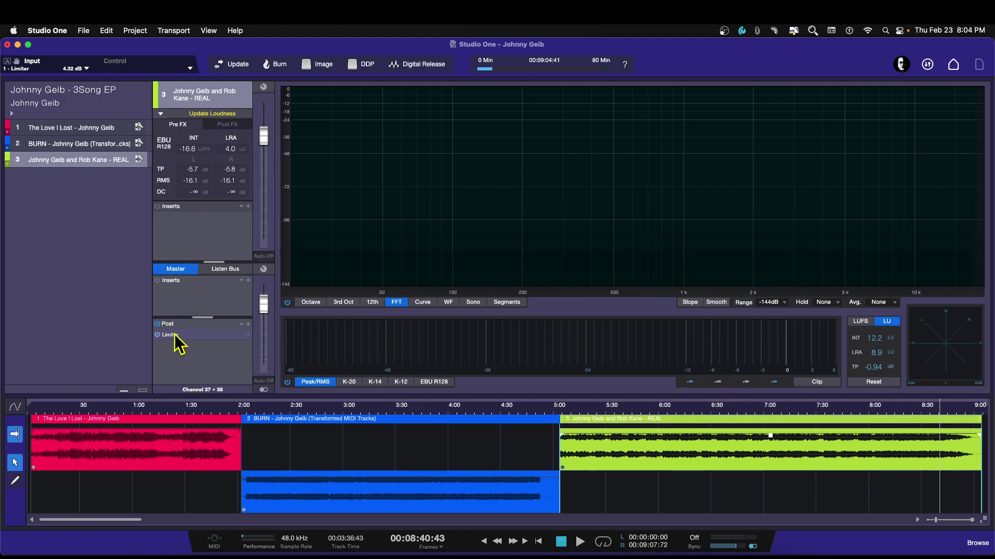
- Select The Love I Lost and re-detect loudness for all three songs
left_click(89, 128)
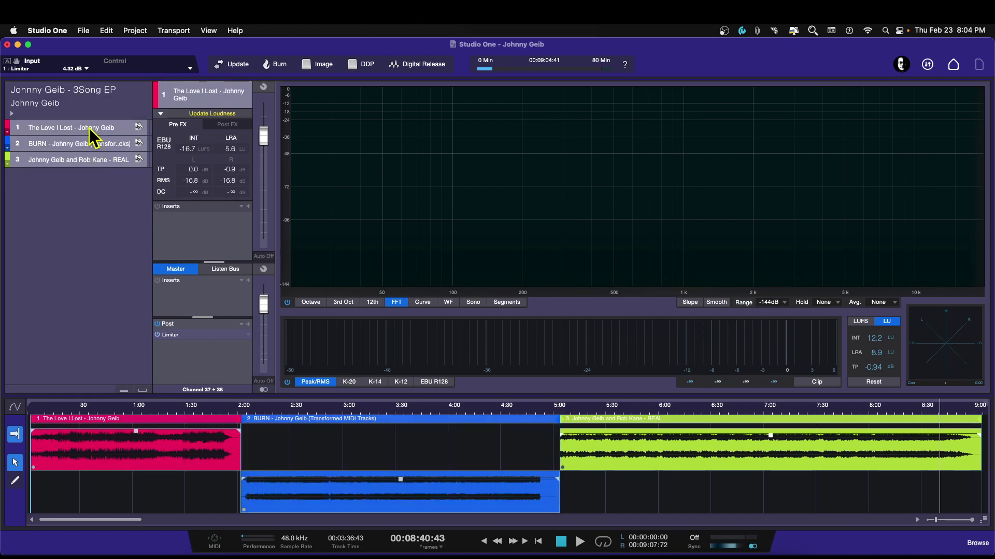
left_click(210, 114)
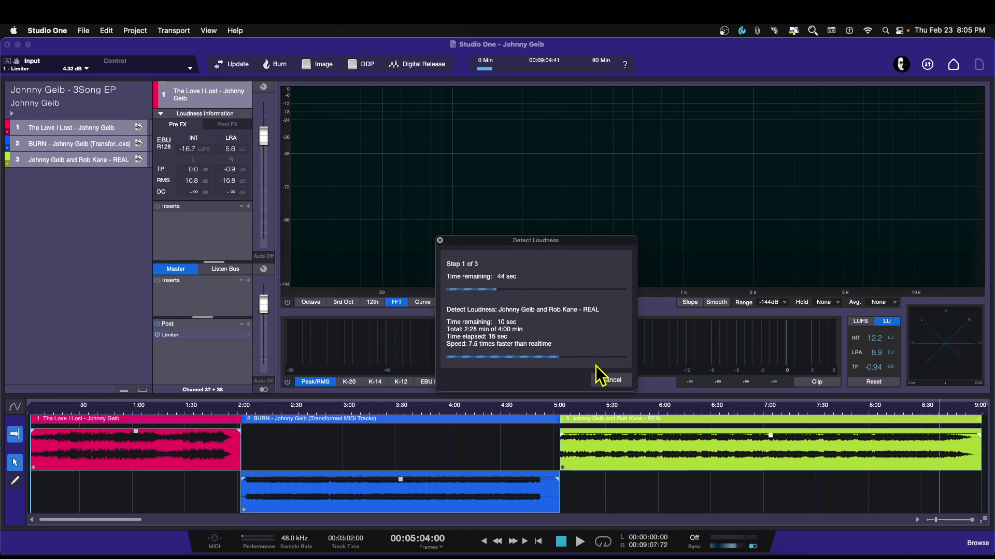
left_click_drag(590, 245, 653, 133)
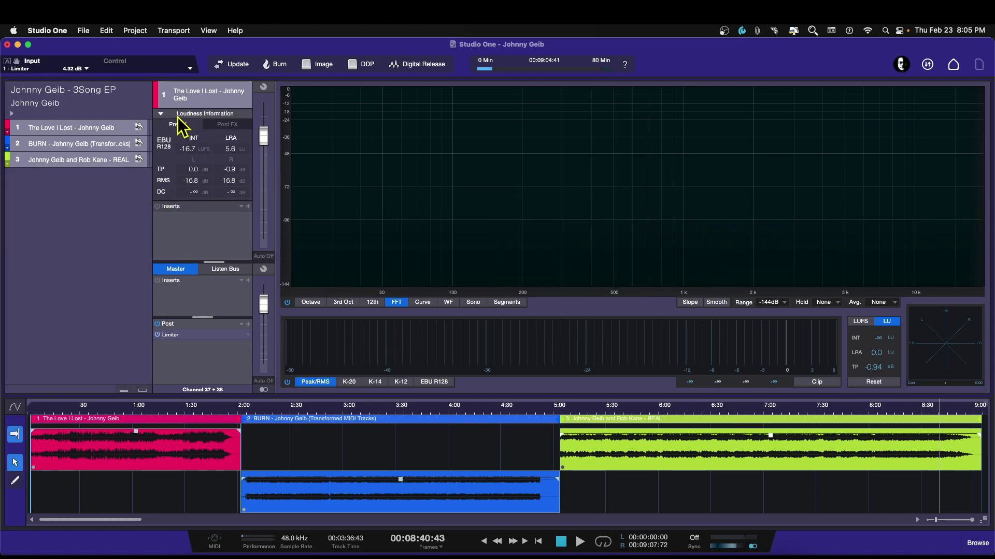
- Check the loudness of The Love I Lost, BURN and the third song in turn
left_click(88, 129)
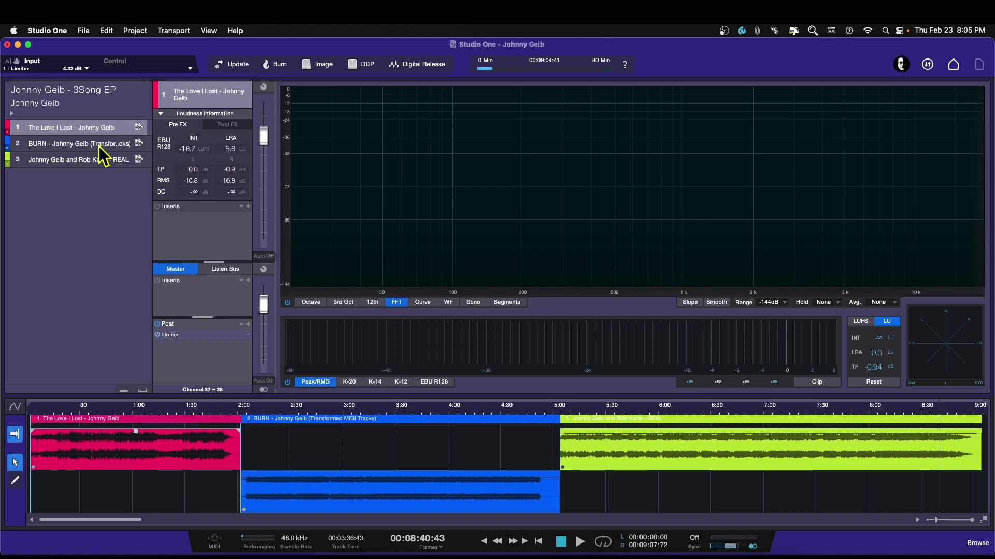
left_click(113, 143)
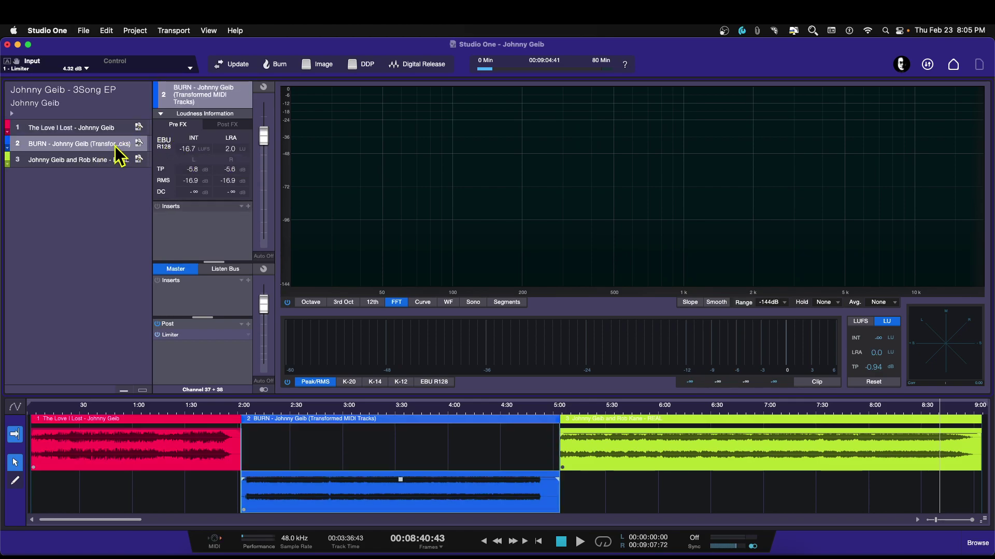
left_click(107, 160)
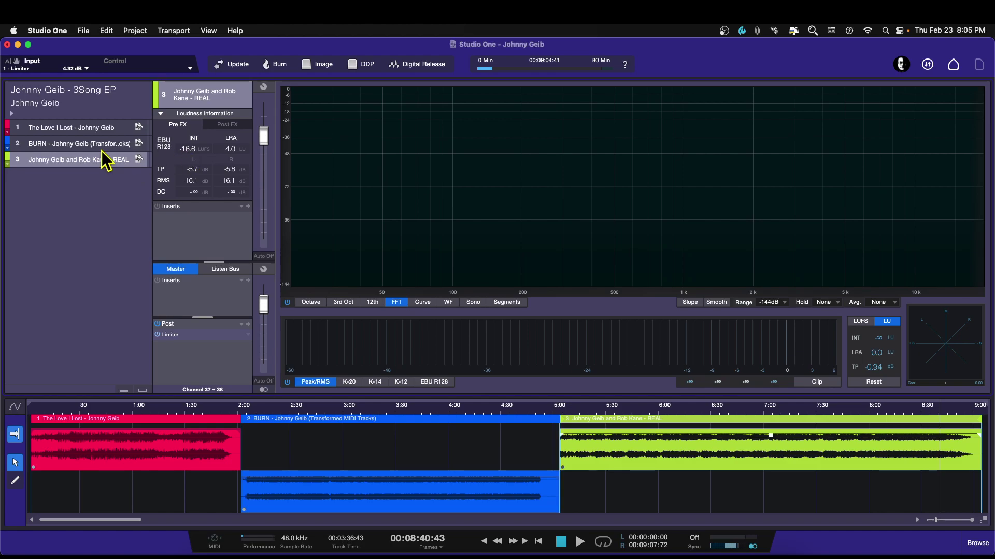
left_click(103, 142)
left_click(105, 128)
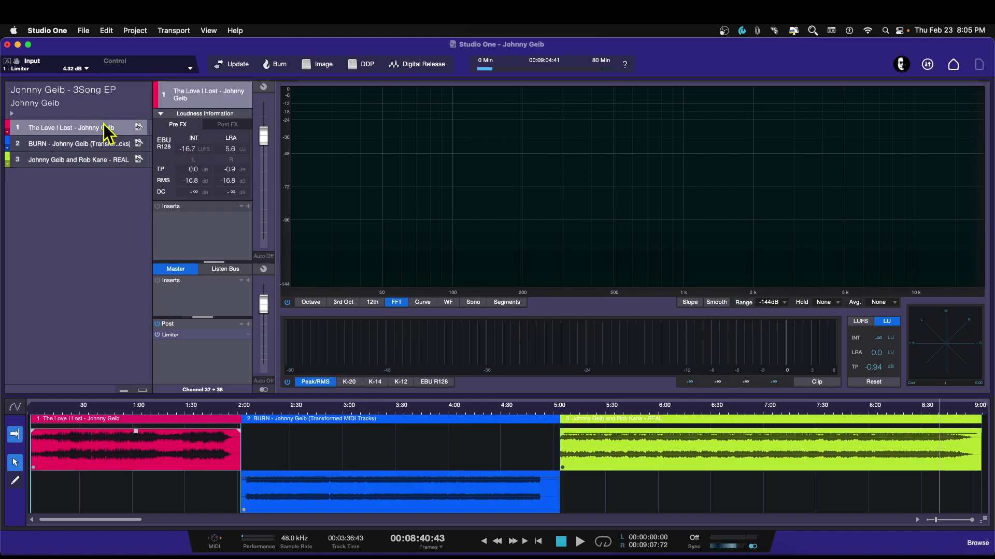
- Show Post FX loudness for each song: -11.8, -11.5 and -11.3 LUFS
left_click(233, 127)
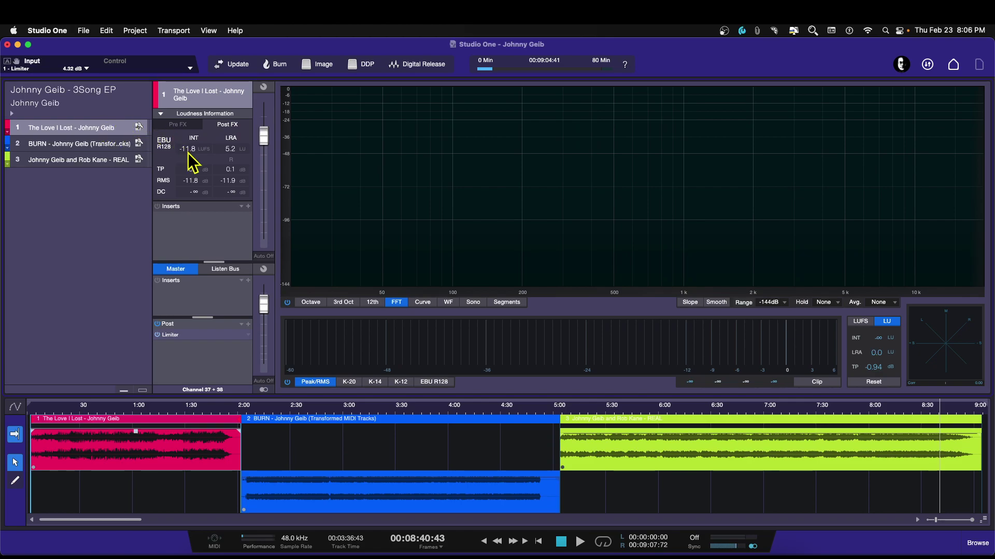
left_click(104, 144)
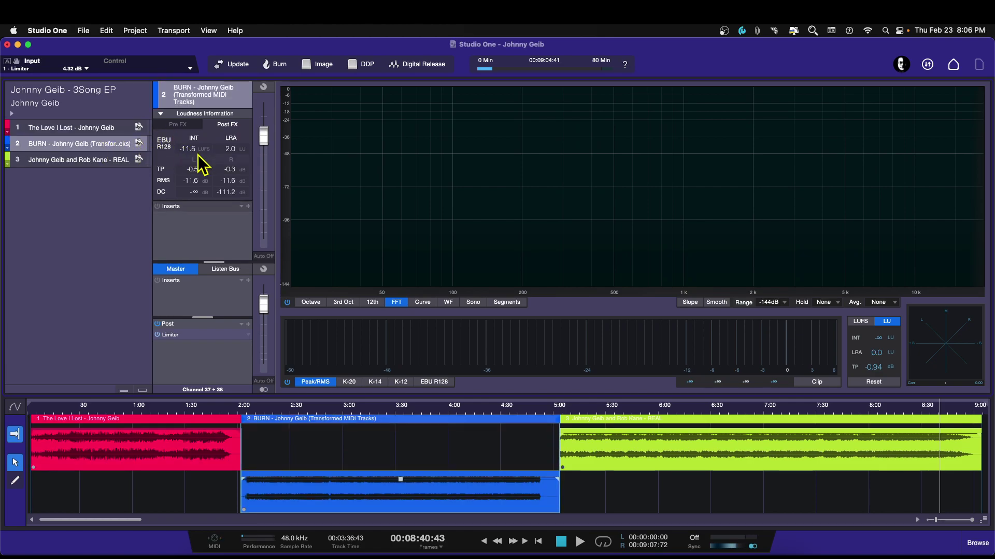
left_click(99, 161)
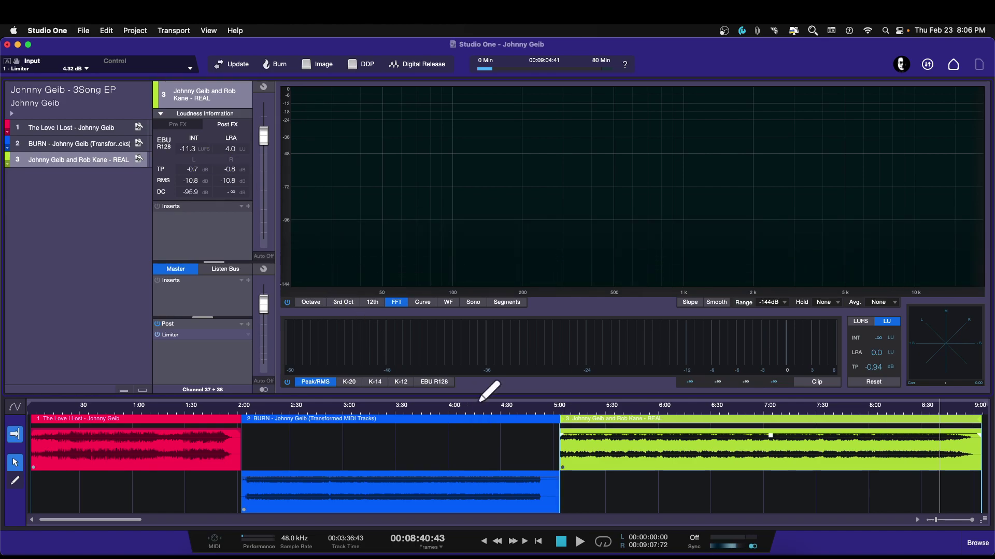
- Drag the timeline splitter up so the three songs' waveform lanes are taller
left_click_drag(480, 400, 479, 337)
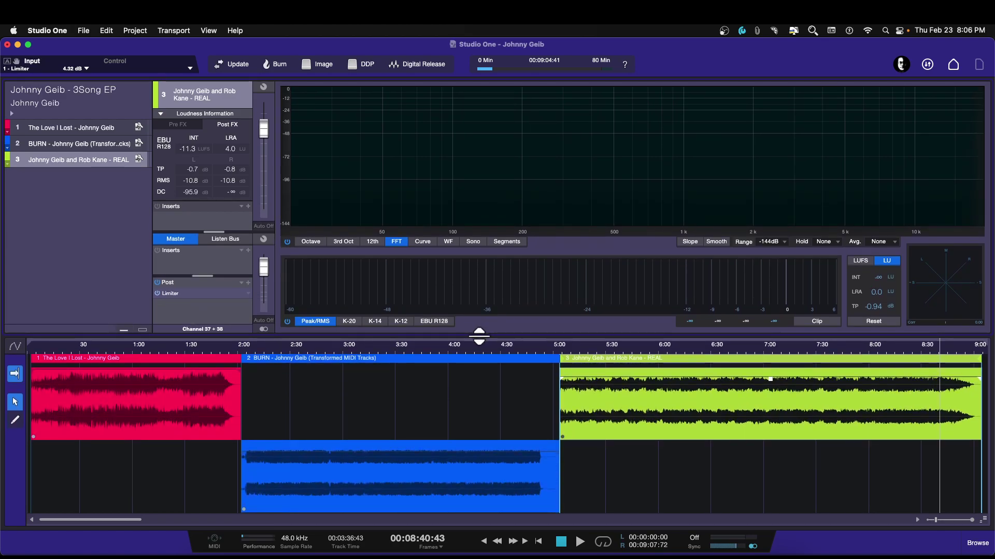